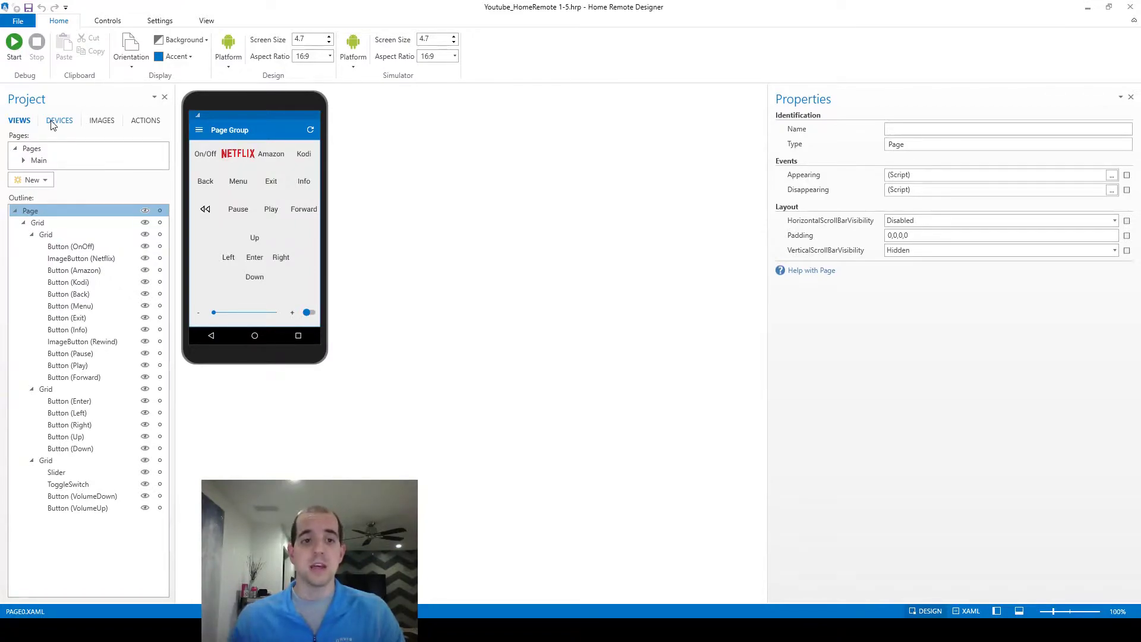
# Draw a Label control beside the Right button and name it VolumeLbl.
pyautogui.click(116, 24)
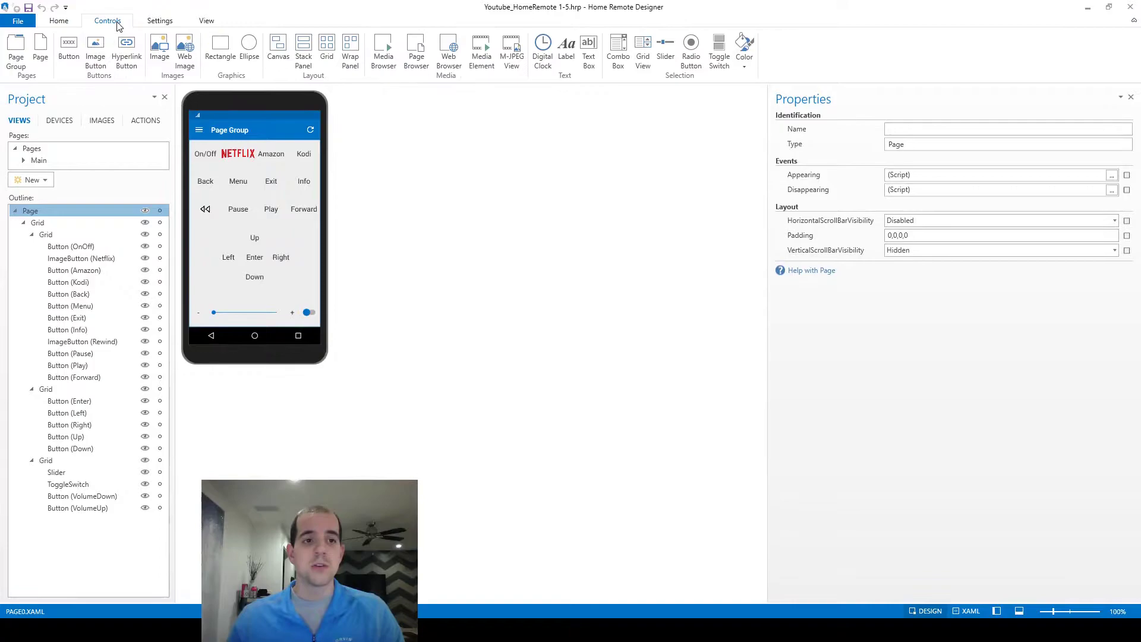
pyautogui.click(567, 58)
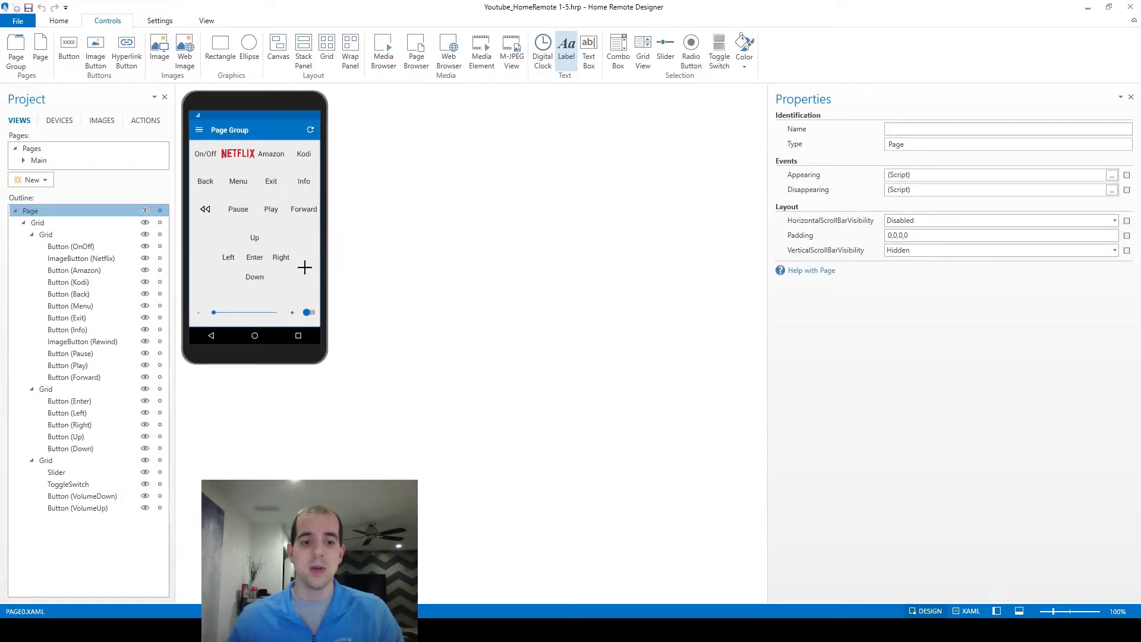
pyautogui.moveTo(289, 269); pyautogui.dragTo(309, 284)
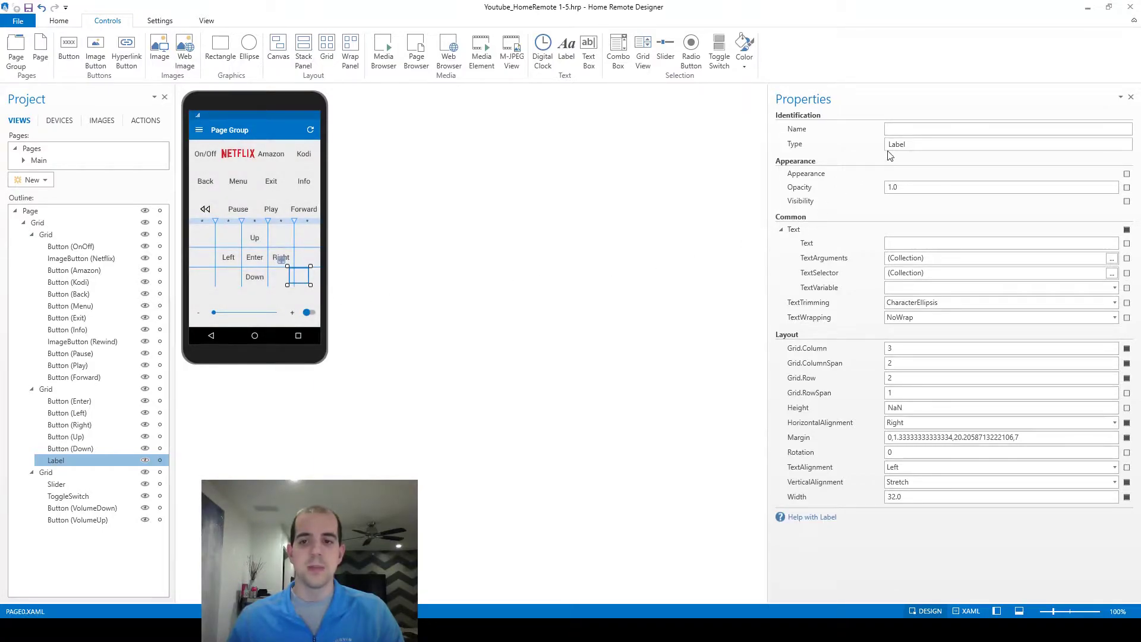
pyautogui.click(906, 128)
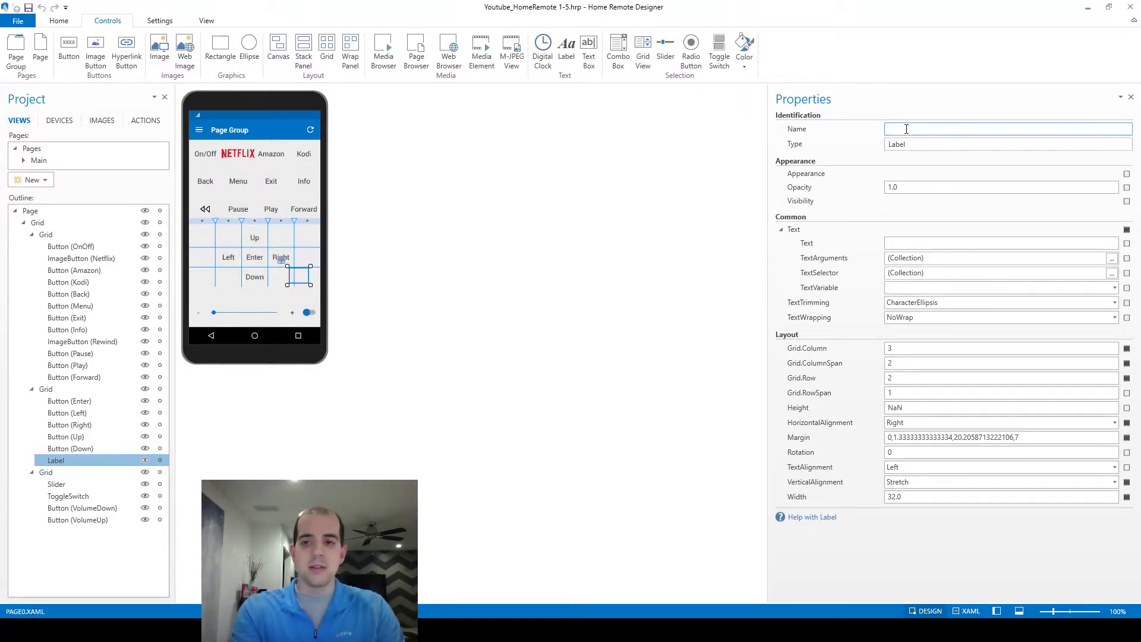
pyautogui.write('VolumeT')
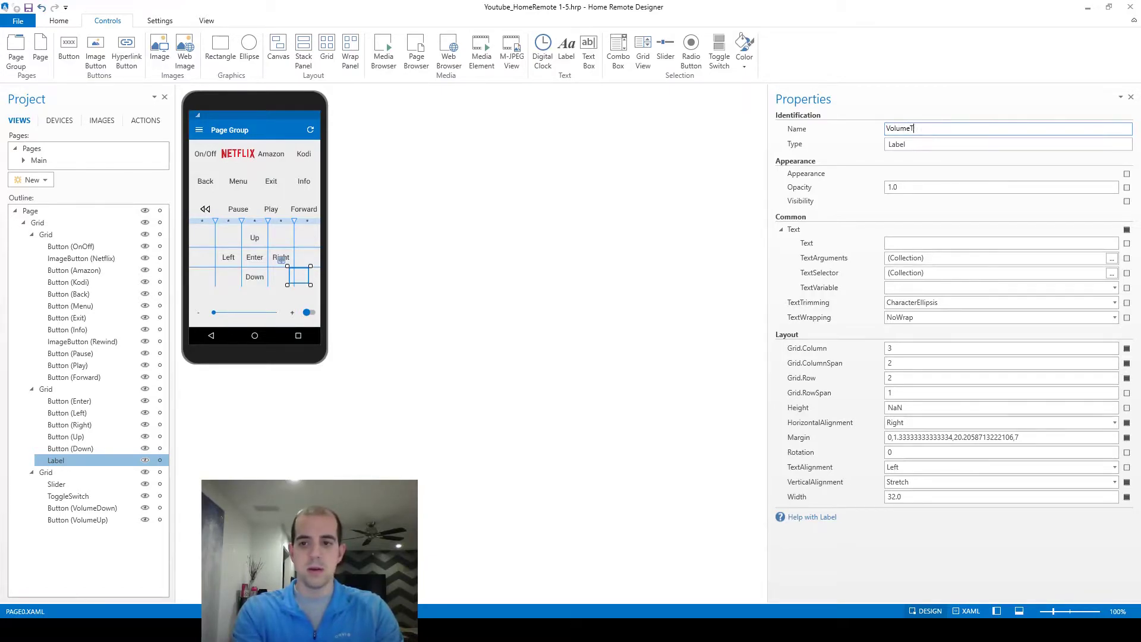
pyautogui.press('BackSpace')
pyautogui.write('Lbl')
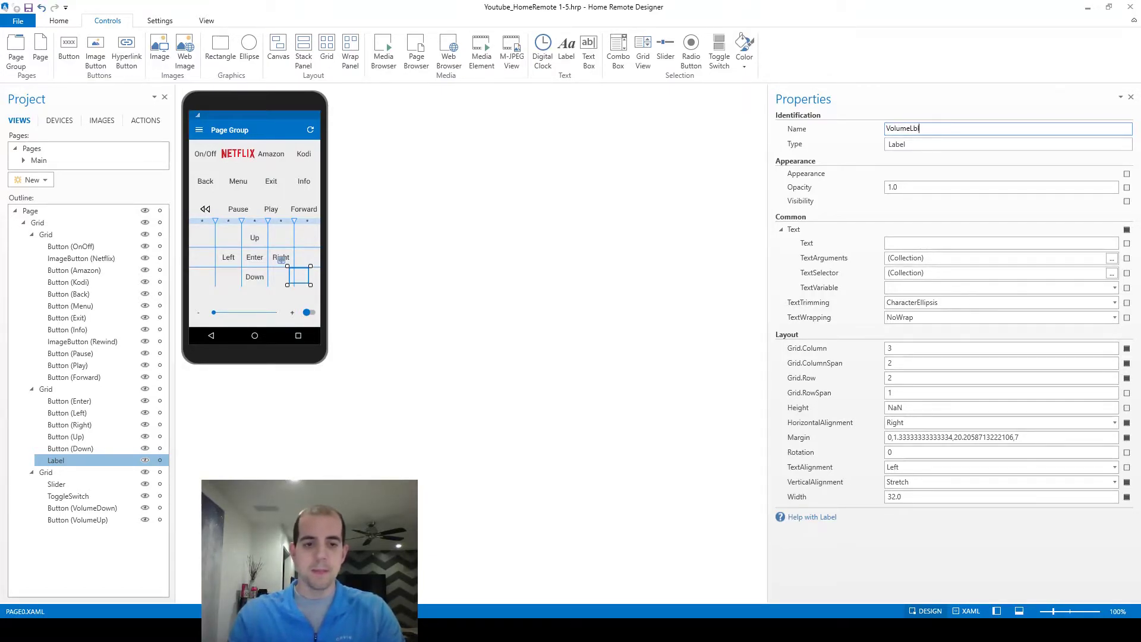
pyautogui.press('Return')
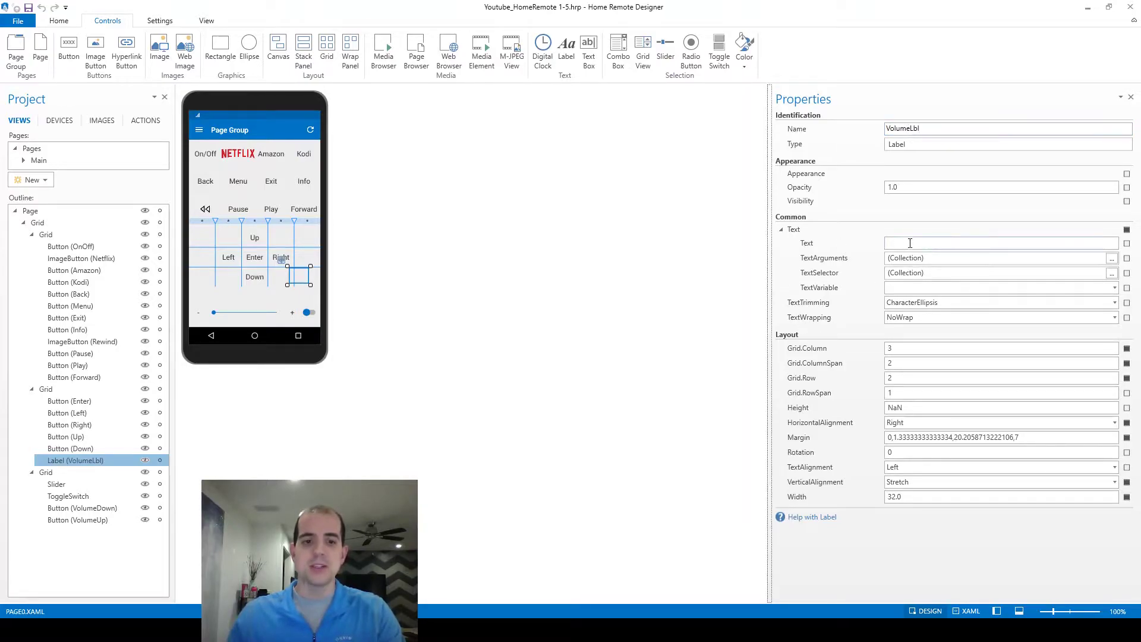
# Set VolumeLbl's Text to VL and reset its Margin to 0,0,0,0.
pyautogui.click(909, 243)
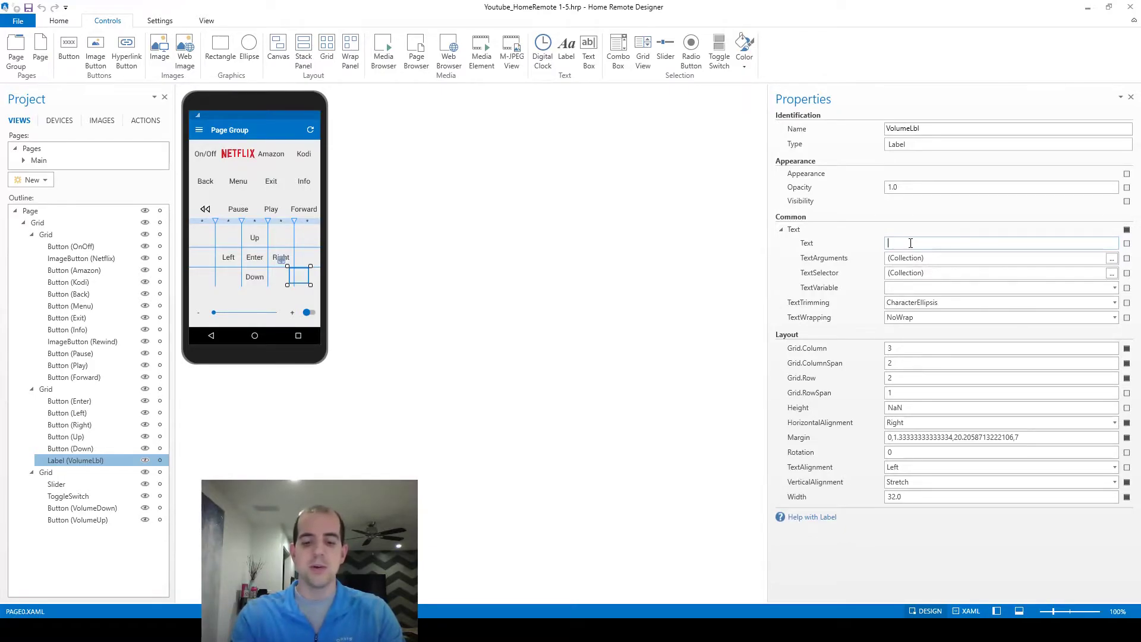
pyautogui.write('VL')
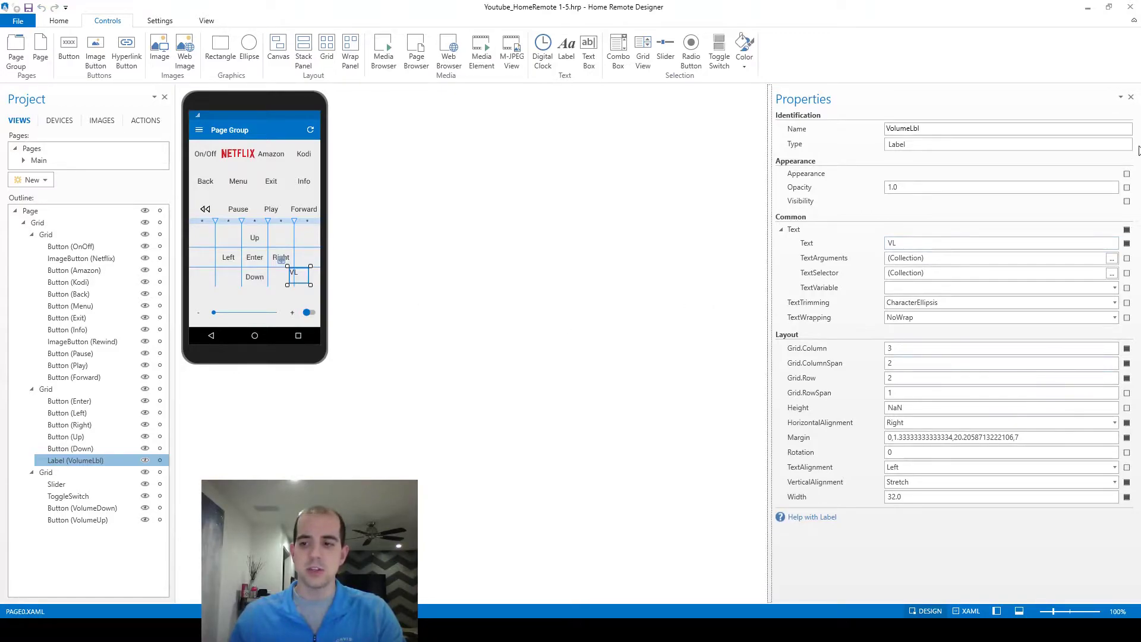
pyautogui.click(1126, 437)
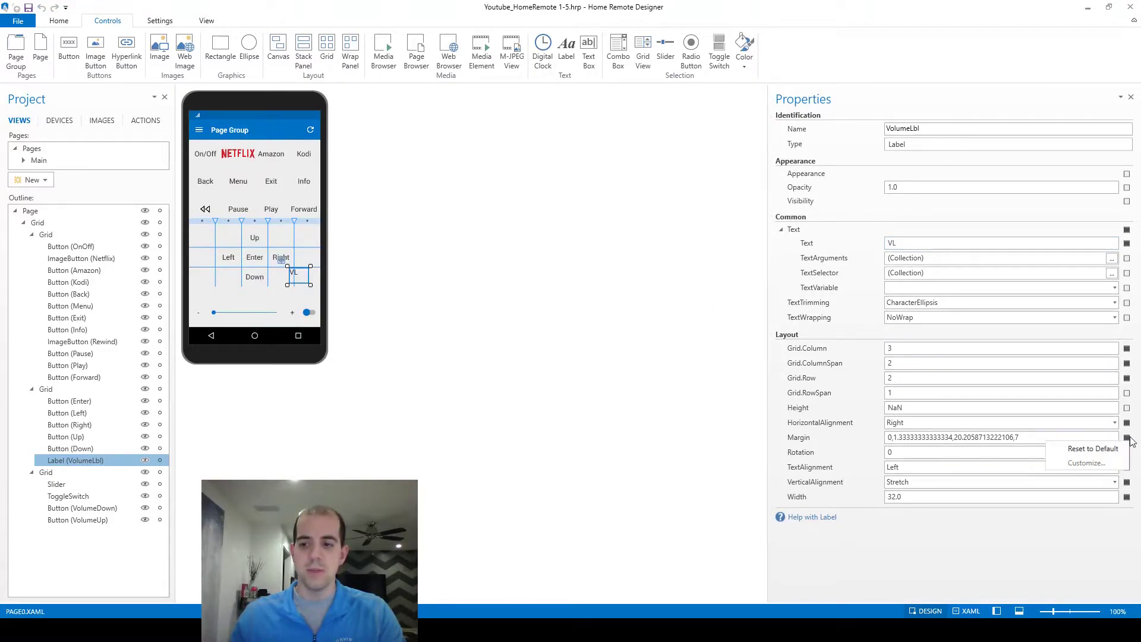
pyautogui.click(1092, 448)
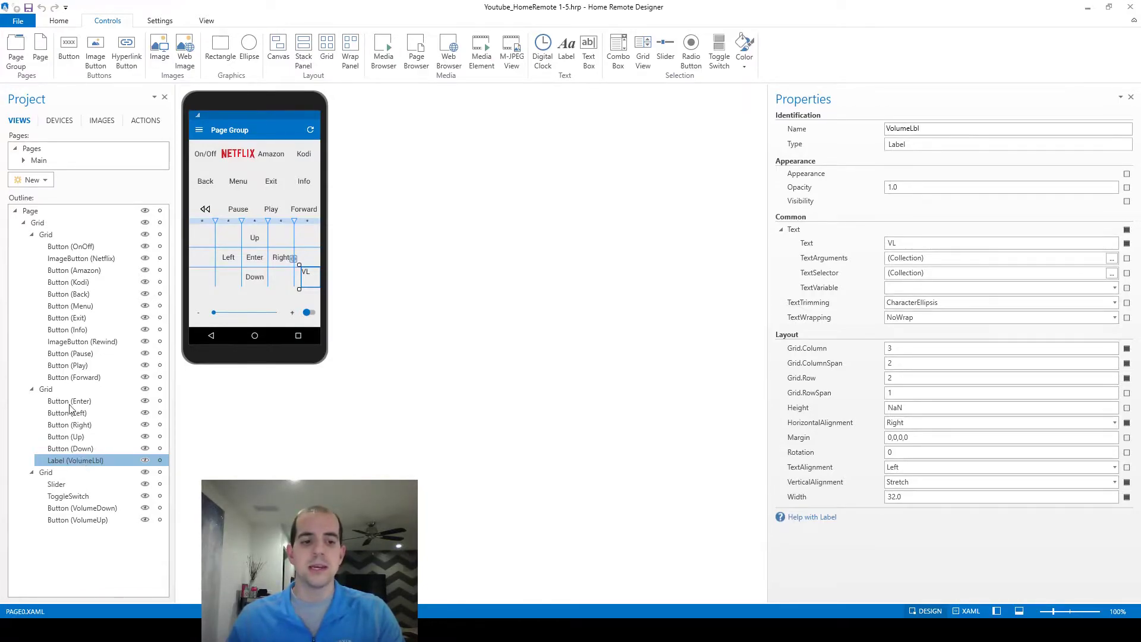
# In the Outline, move Label (VolumeLbl) from the direction-button grid into the bottom grid under VolumeUp.
pyautogui.click(58, 388)
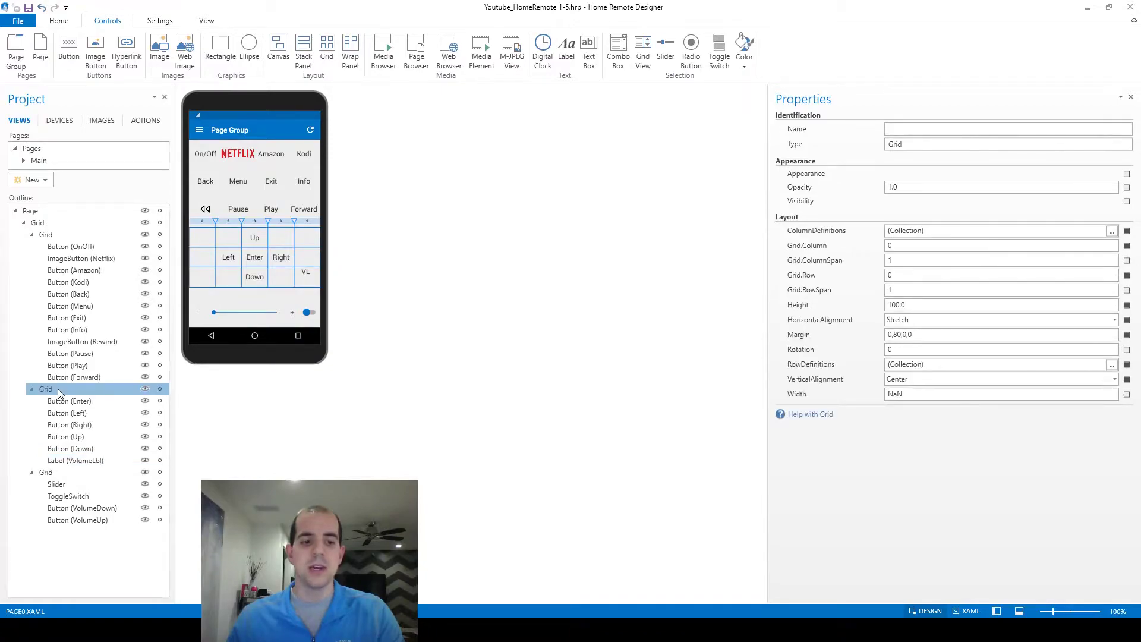
pyautogui.click(67, 479)
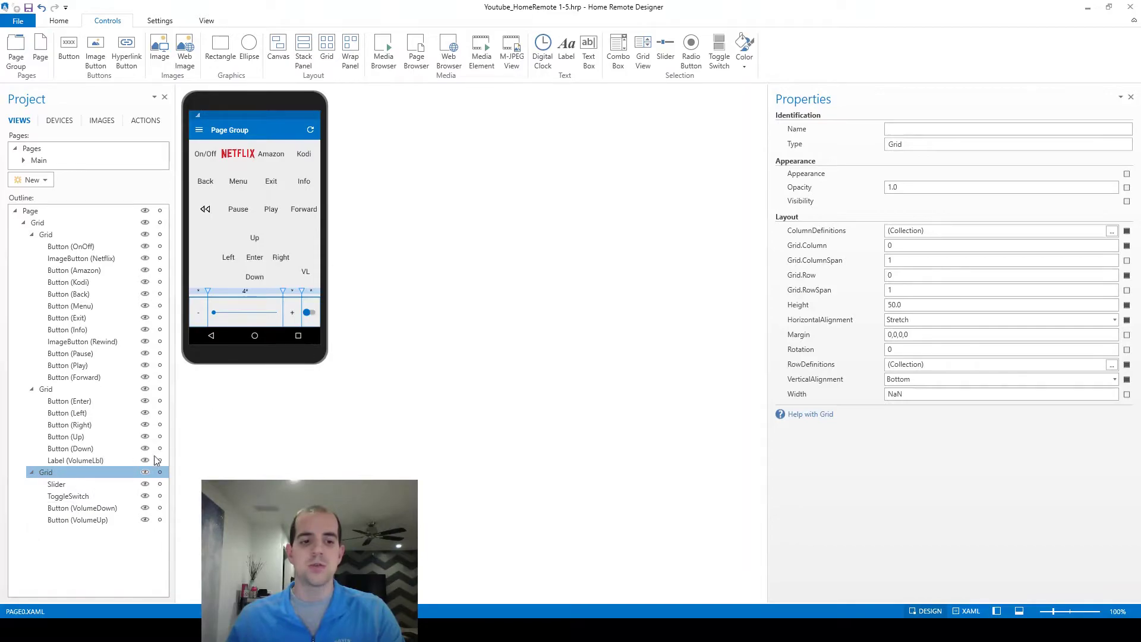
pyautogui.click(82, 461)
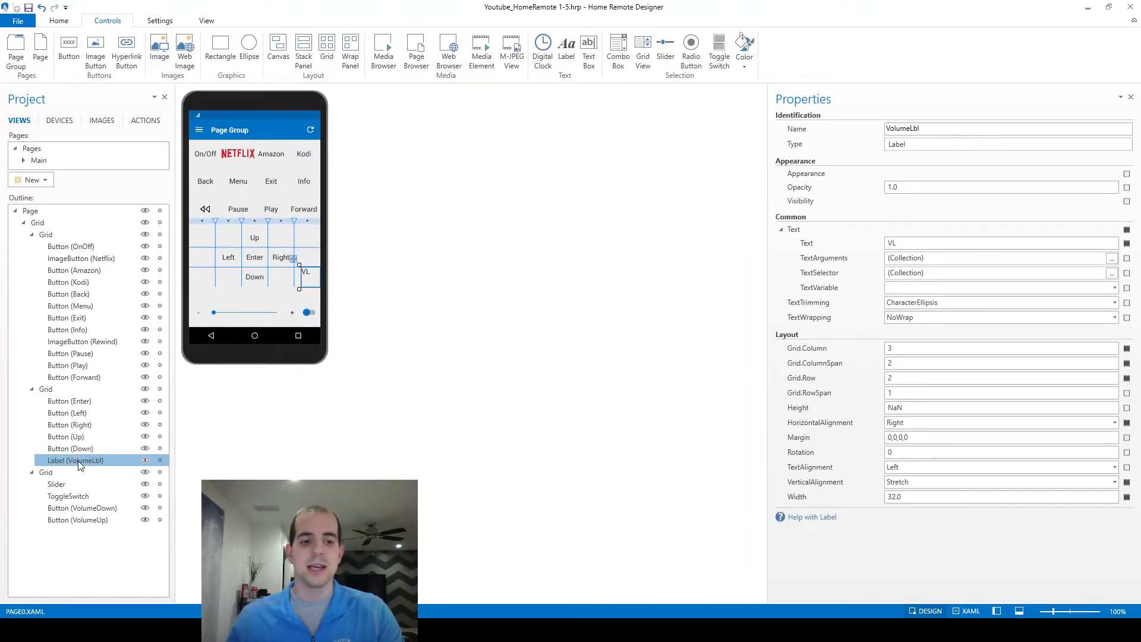
pyautogui.moveTo(80, 465); pyautogui.dragTo(75, 528)
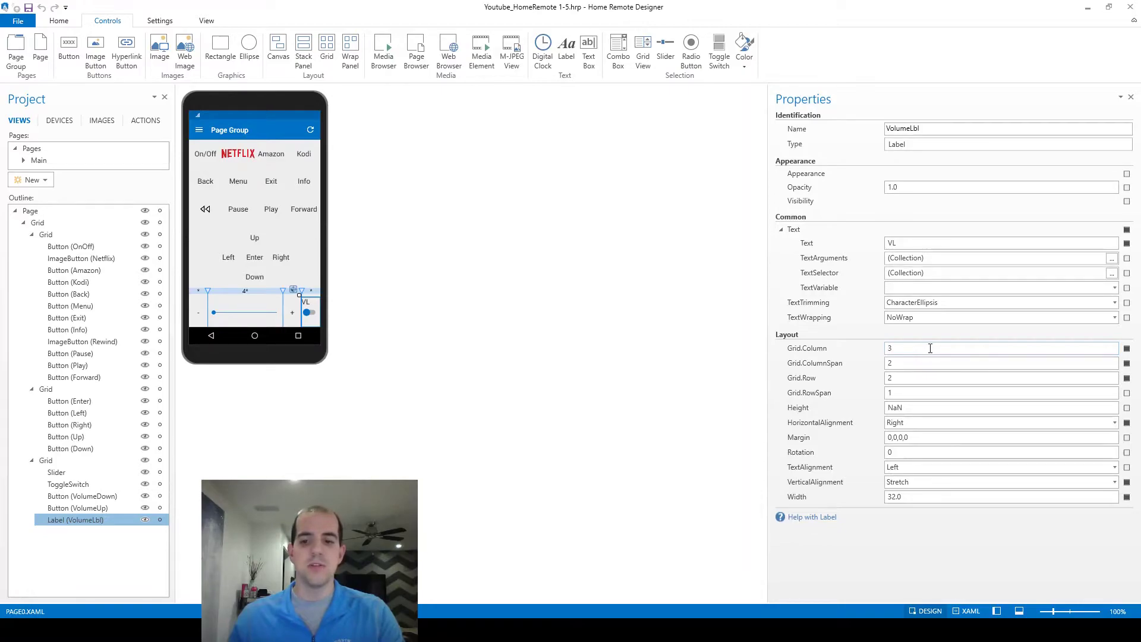
# Set VolumeLbl's Grid.Row to 0 and Grid.ColumnSpan to 1, keeping it in column 3.
pyautogui.click(909, 376)
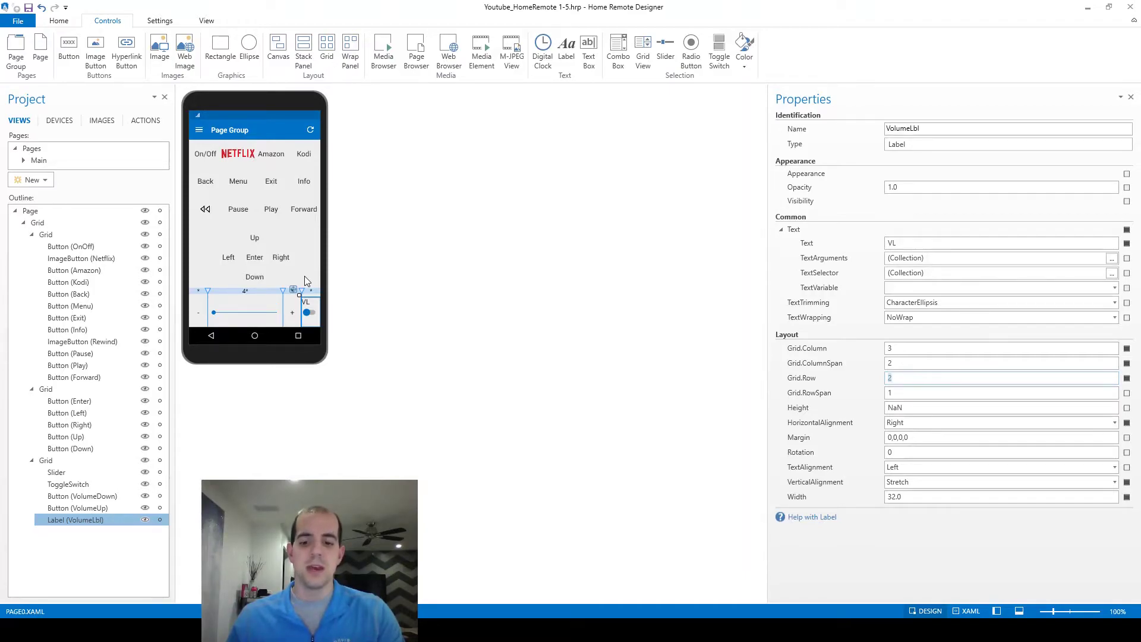
pyautogui.write('0')
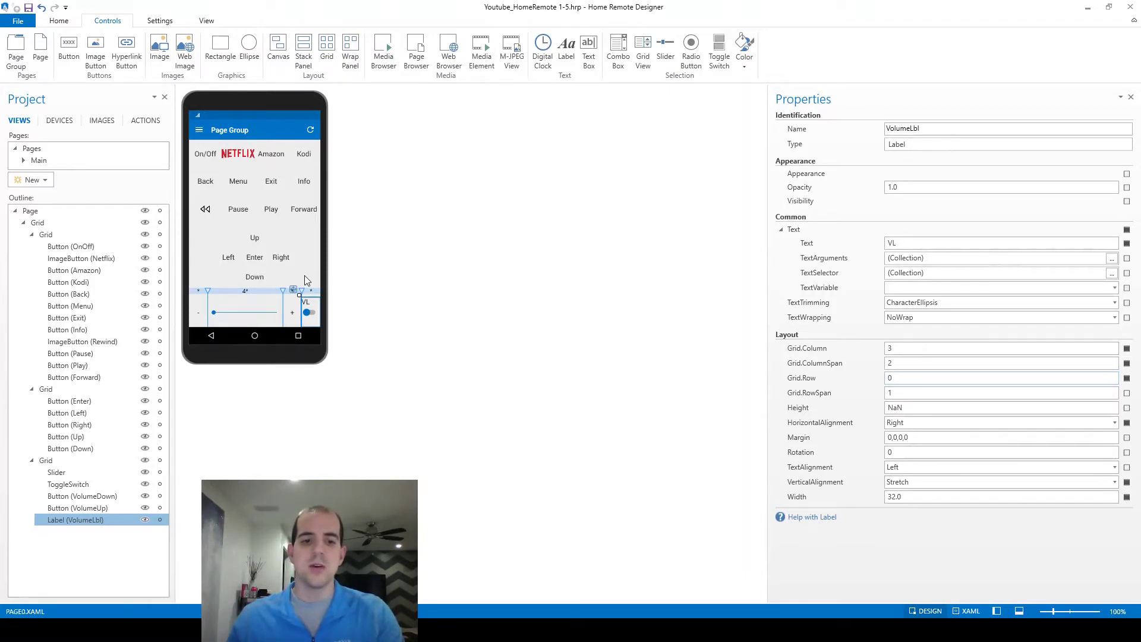
pyautogui.click(906, 362)
pyautogui.write('1')
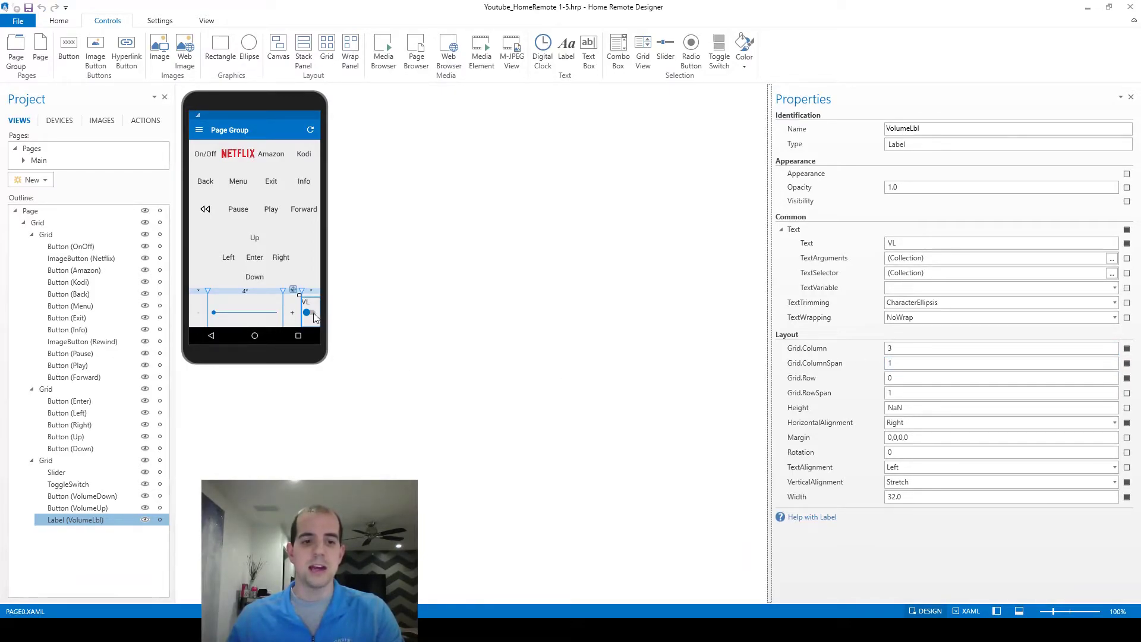
pyautogui.click(901, 353)
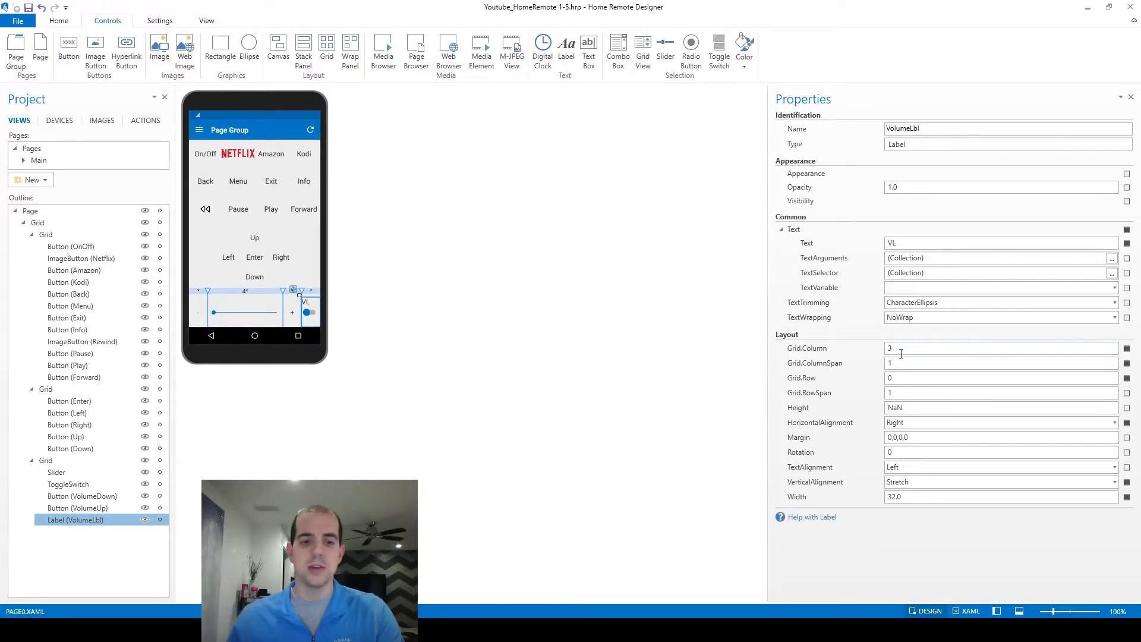
# Set VolumeLbl's HorizontalAlignment to Center, VerticalAlignment to Top and TextAlignment to Center.
pyautogui.click(915, 429)
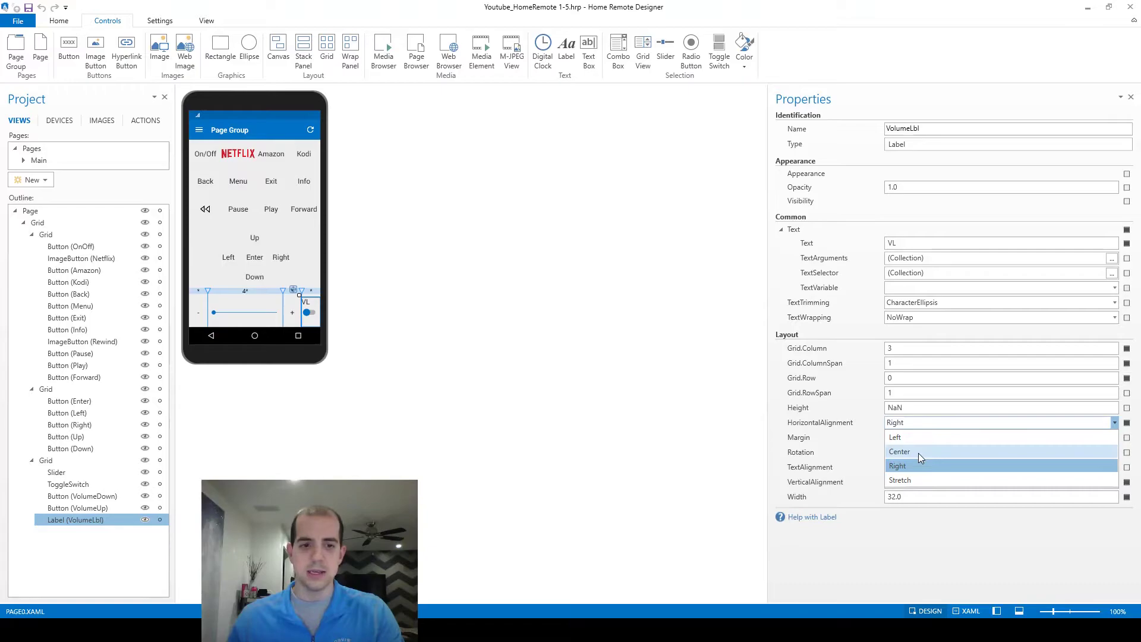
pyautogui.click(918, 452)
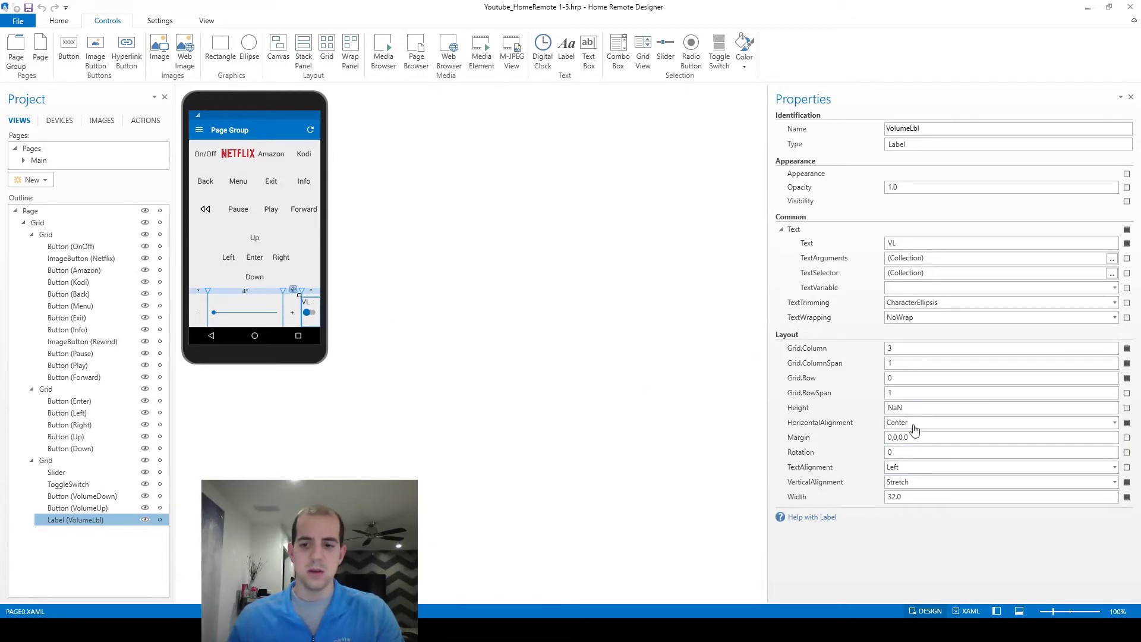
pyautogui.click(914, 482)
pyautogui.click(922, 509)
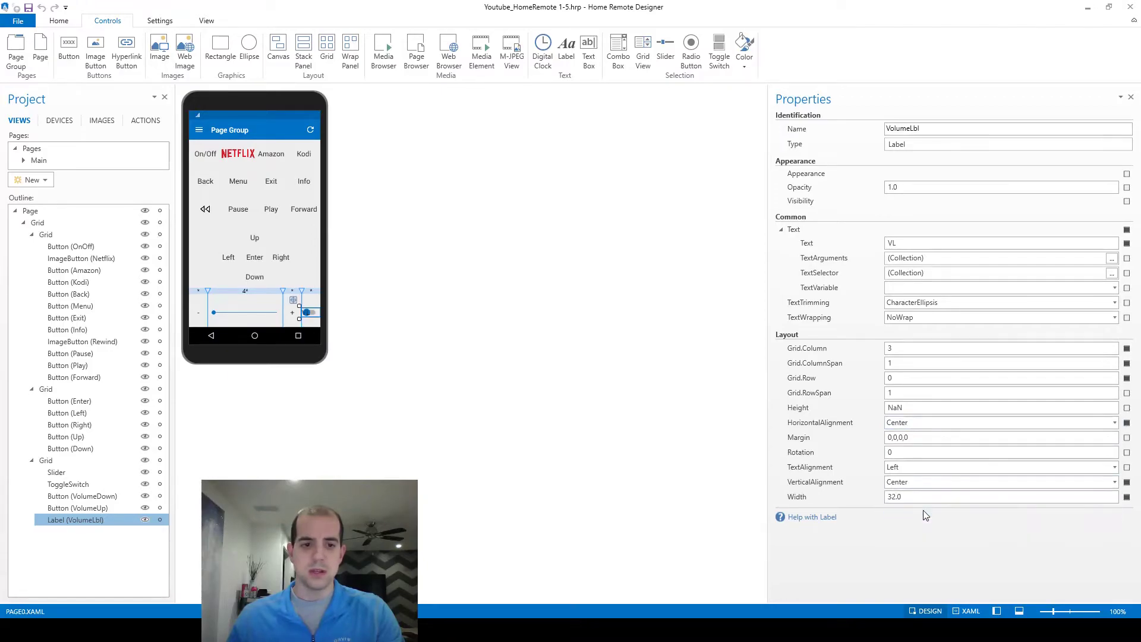
pyautogui.click(917, 487)
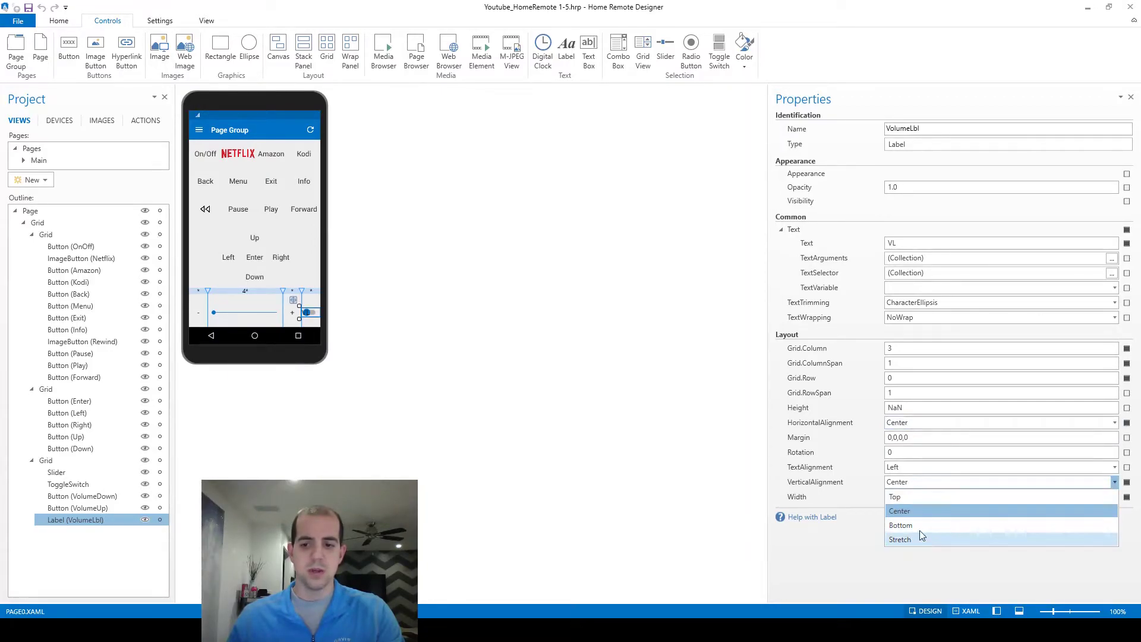
pyautogui.click(910, 496)
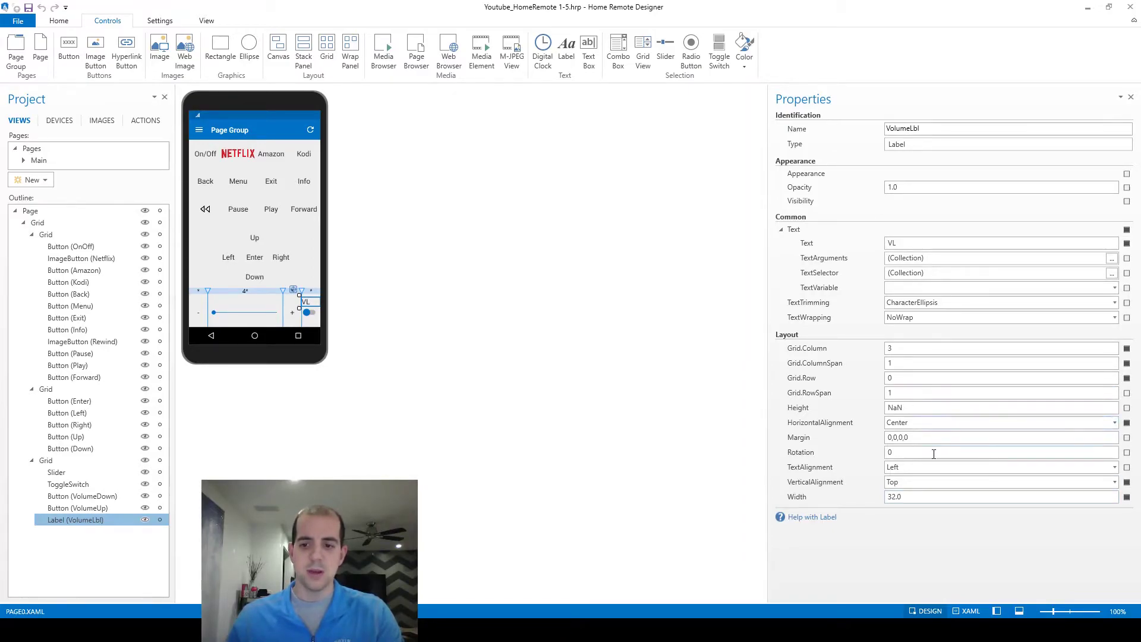
pyautogui.click(931, 472)
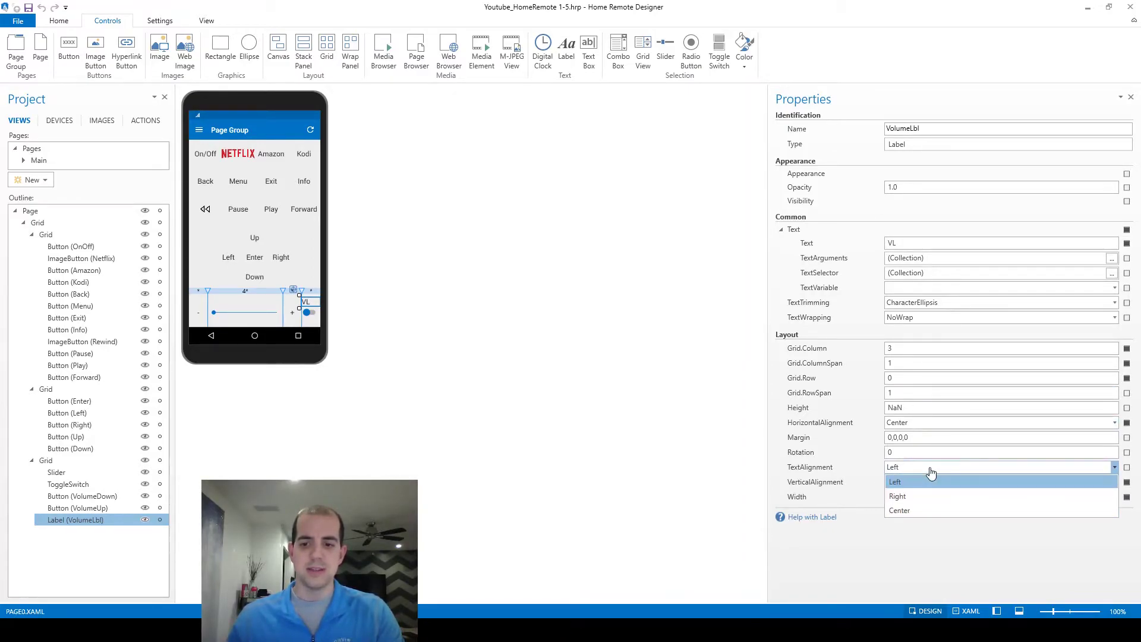
pyautogui.click(918, 505)
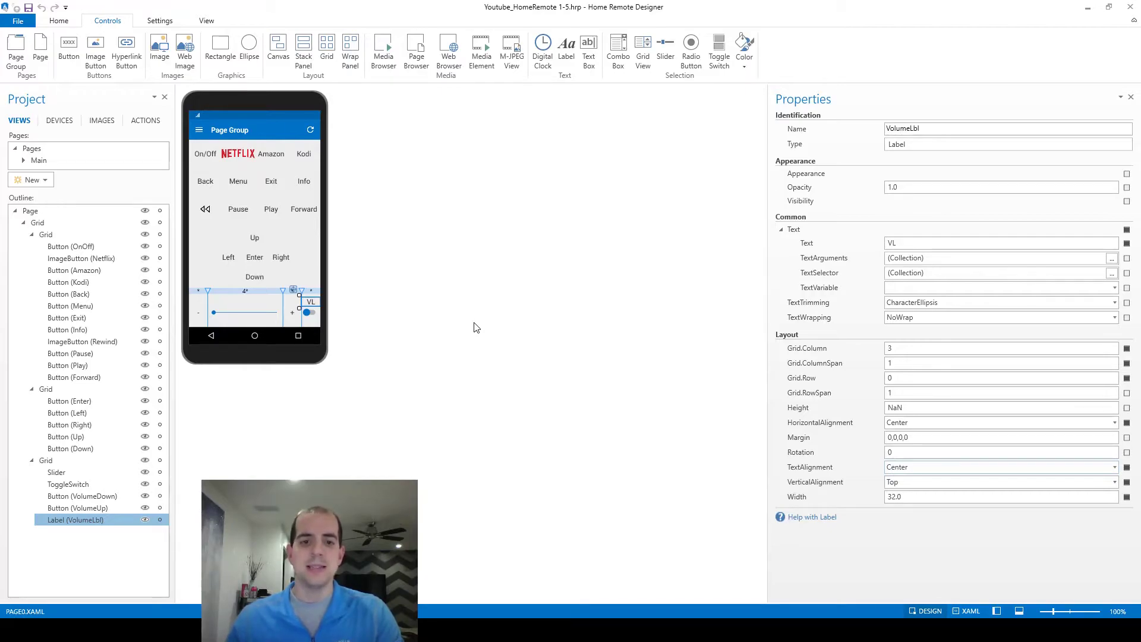
# Set VolumeLbl's TextVariable to TX-NR636 Volume Control.
pyautogui.click(241, 320)
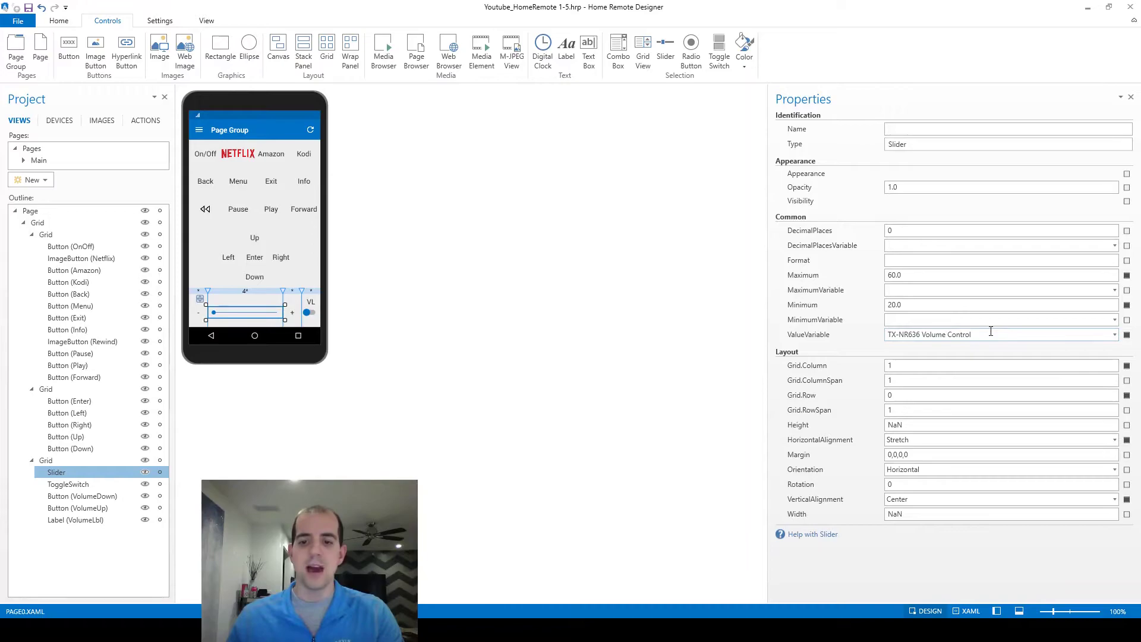
pyautogui.click(81, 516)
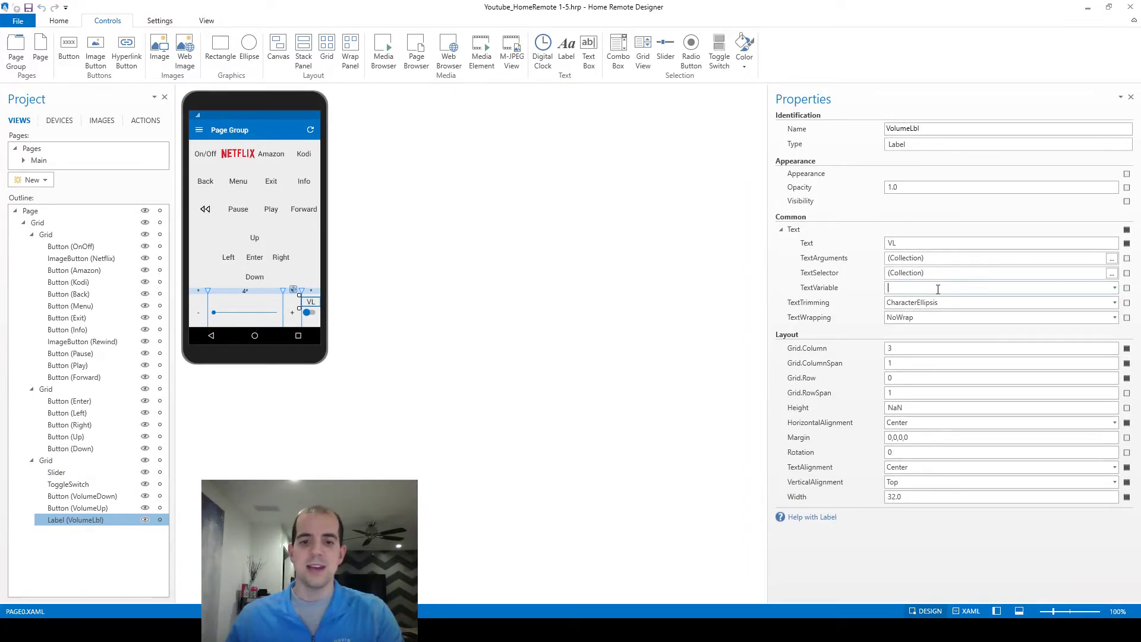
pyautogui.click(1114, 288)
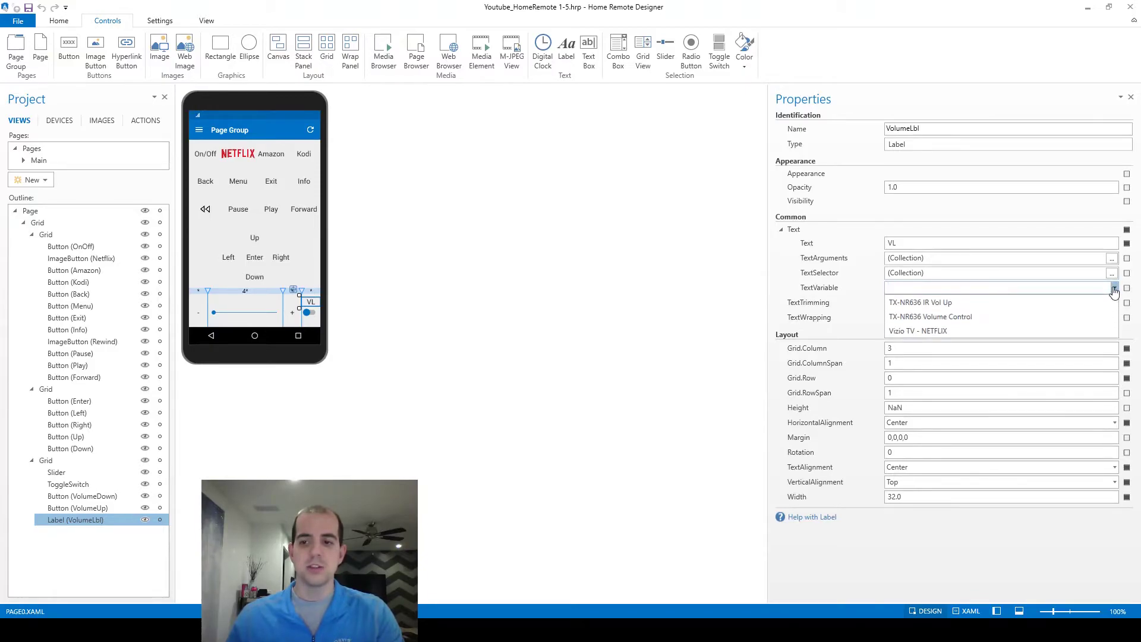
pyautogui.click(1015, 318)
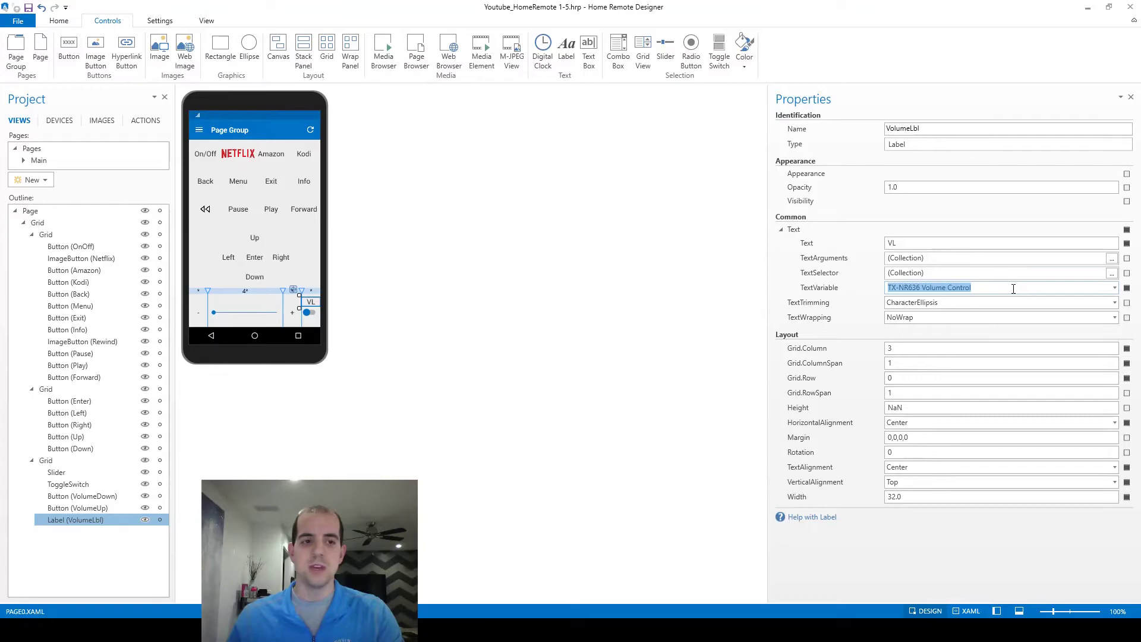
# Confirm under Devices that TX-NR636 Volume Control reads the main_volume attribute.
pyautogui.click(66, 118)
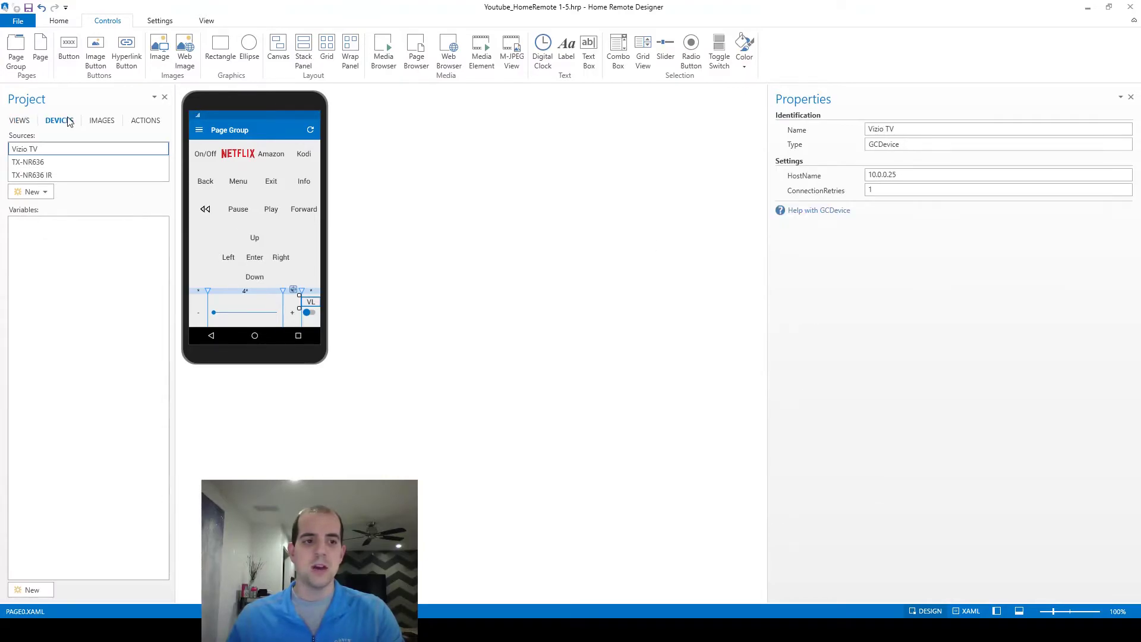
pyautogui.click(48, 160)
pyautogui.click(66, 224)
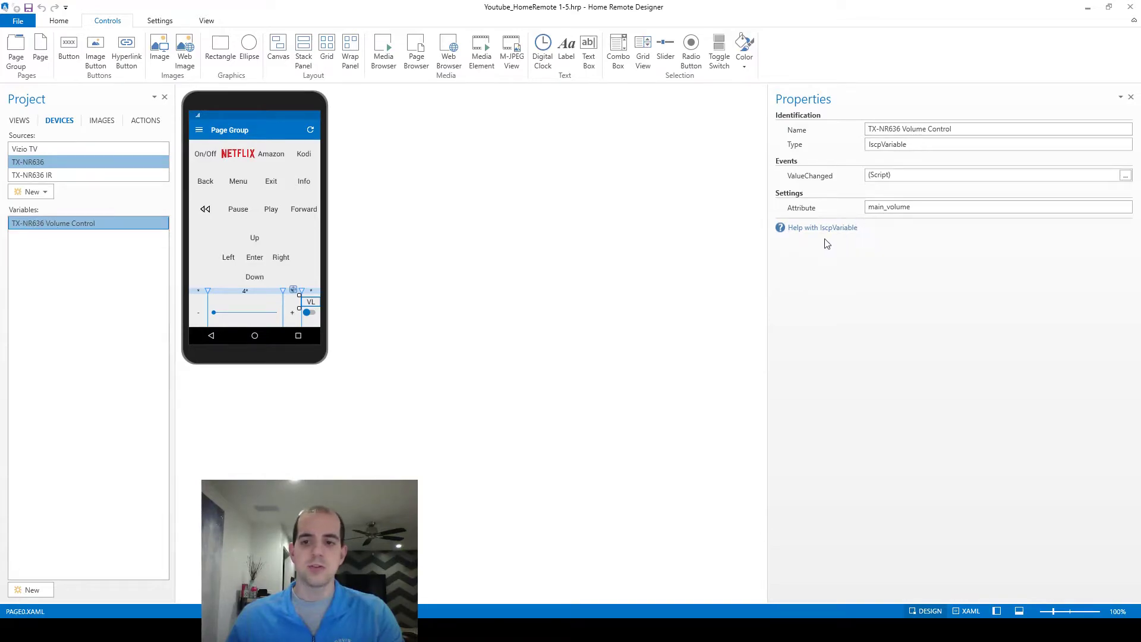
pyautogui.doubleClick(931, 207)
pyautogui.click(916, 206)
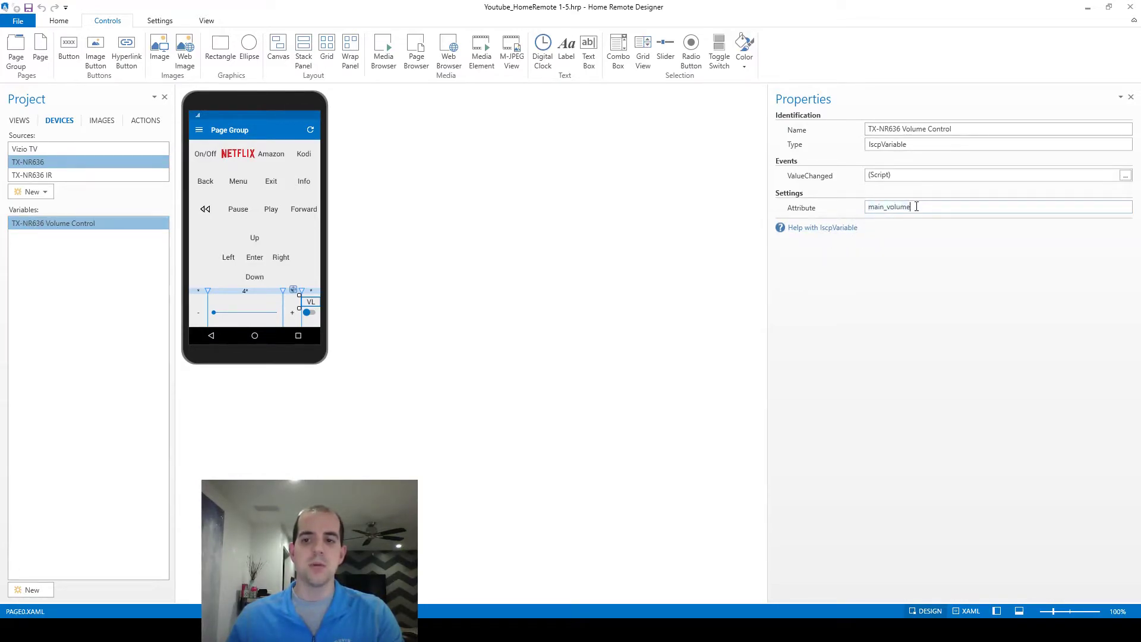
pyautogui.click(29, 121)
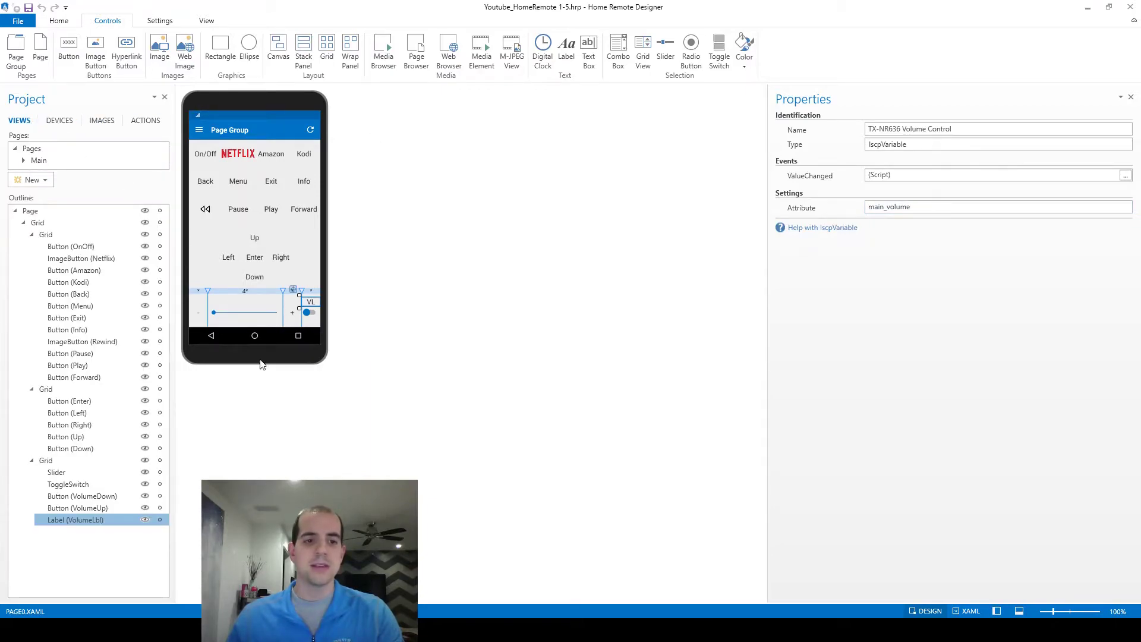
pyautogui.click(54, 23)
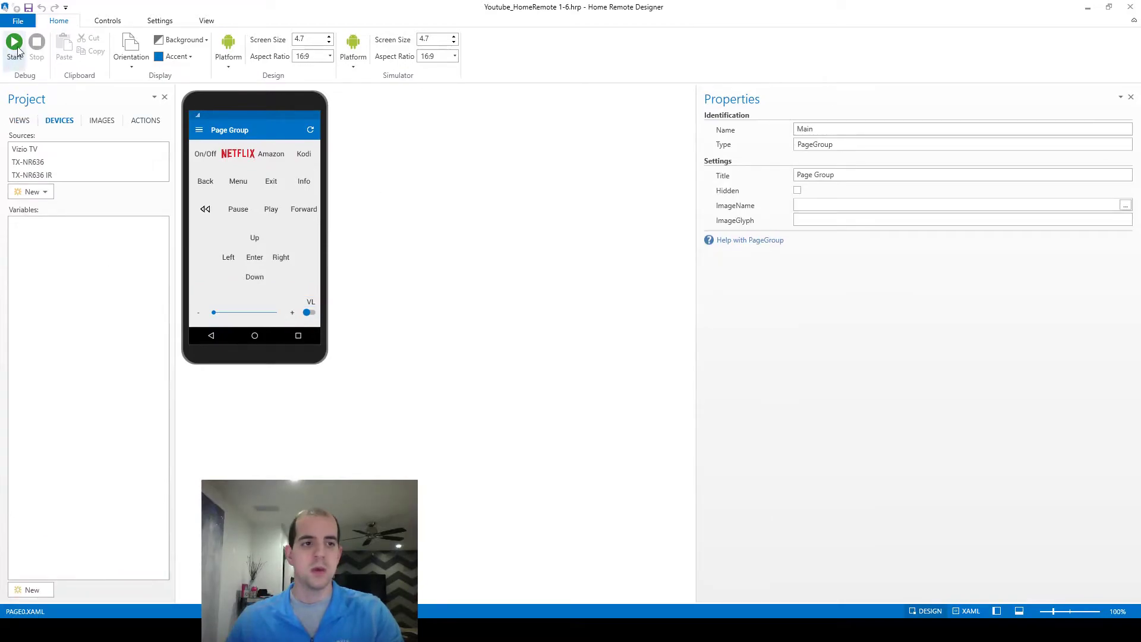
pyautogui.click(18, 51)
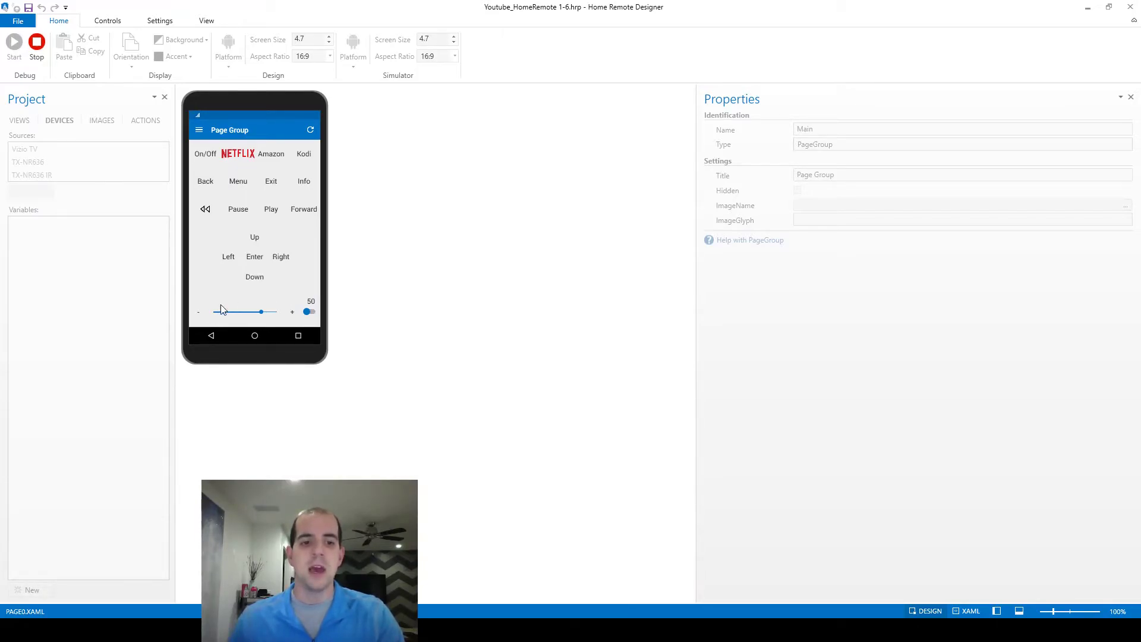
pyautogui.moveTo(262, 319); pyautogui.dragTo(247, 319)
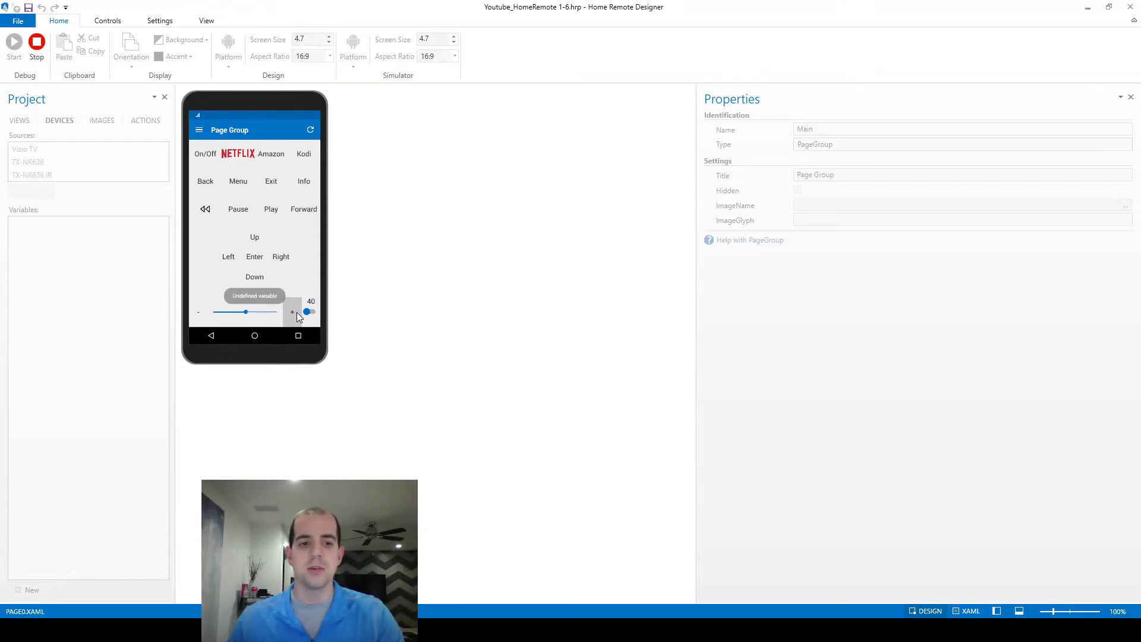
# Stop the test run and set the VolumeUp button's StateVariable to TX-NR636 IR Vol Up.
pyautogui.click(43, 56)
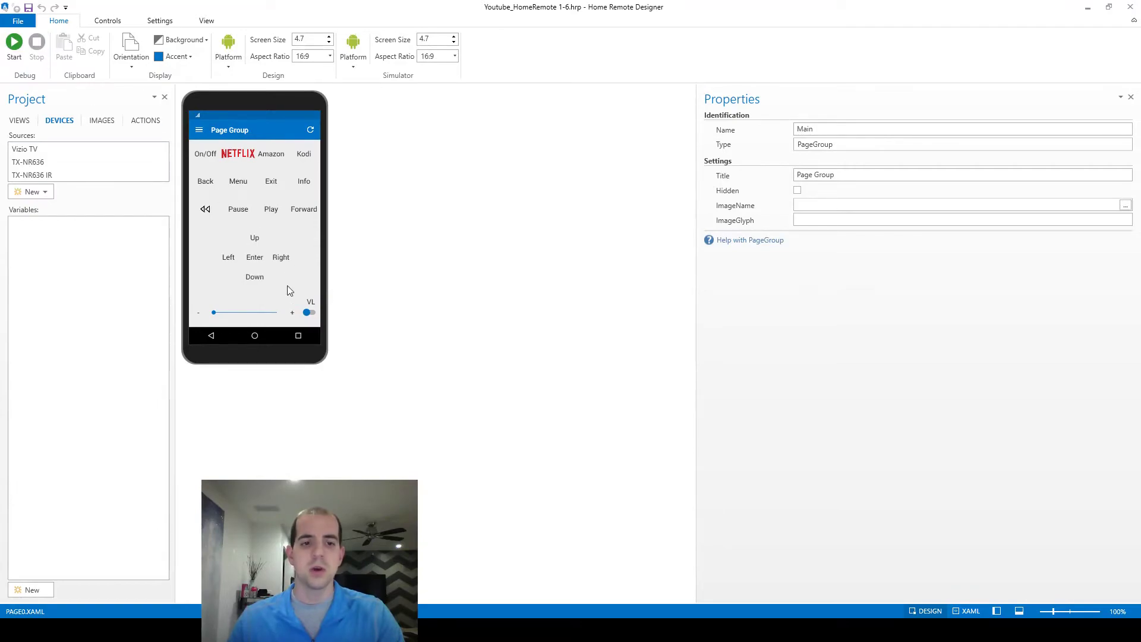
pyautogui.click(290, 311)
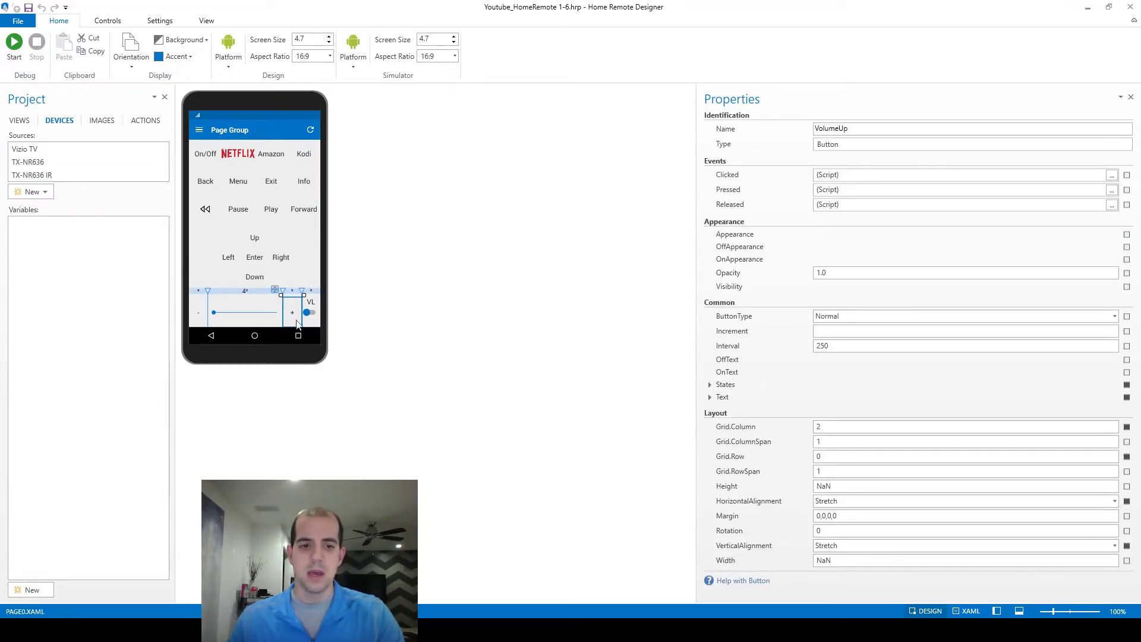
pyautogui.click(716, 386)
pyautogui.click(871, 442)
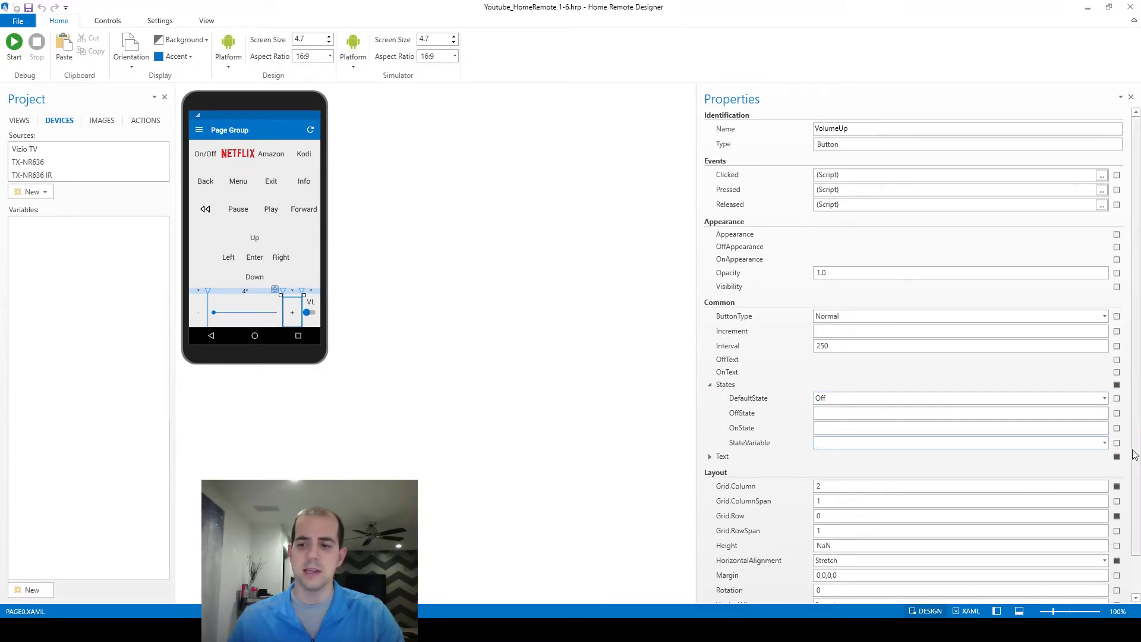
pyautogui.click(1103, 443)
pyautogui.click(1030, 458)
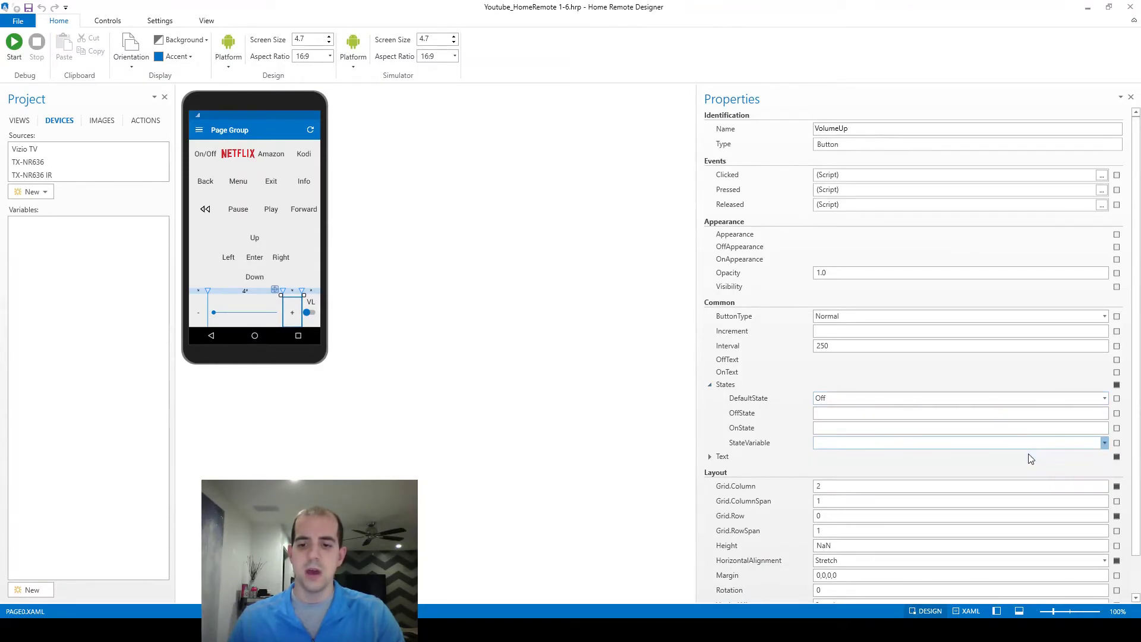
# Reset the VolumeUp button's TextVariable to default so it stays empty.
pyautogui.click(710, 457)
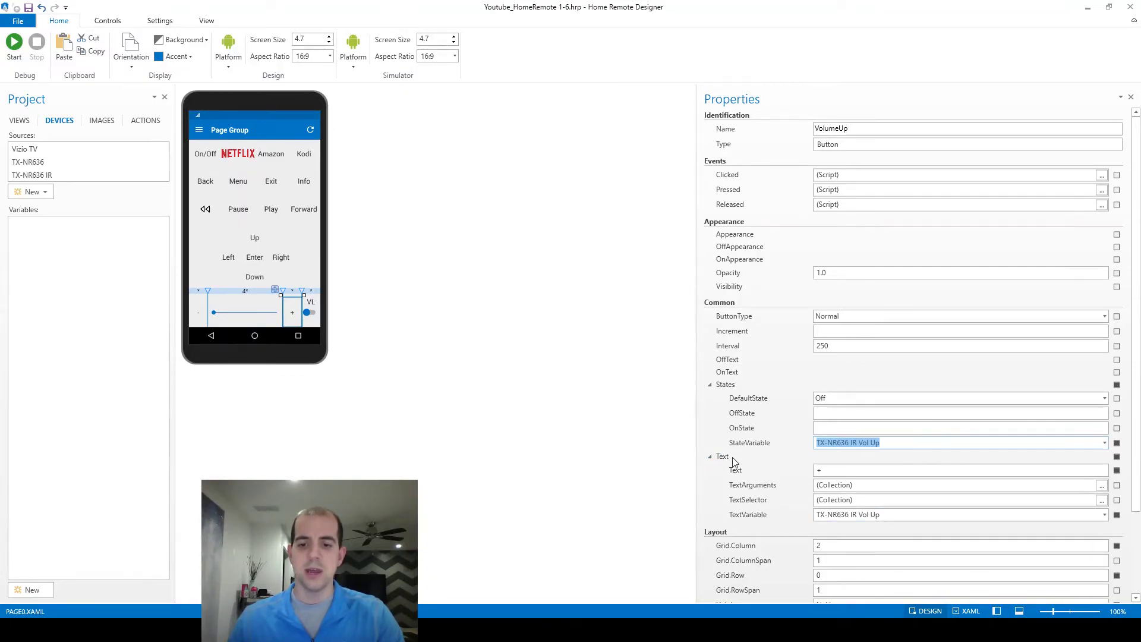
pyautogui.click(859, 514)
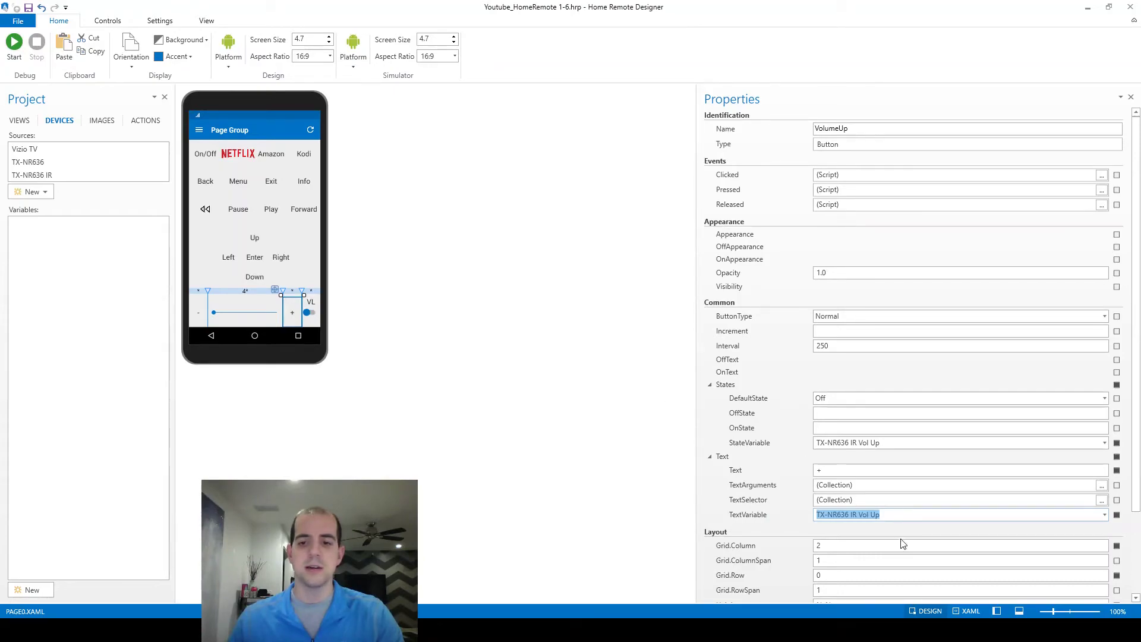
pyautogui.click(1117, 514)
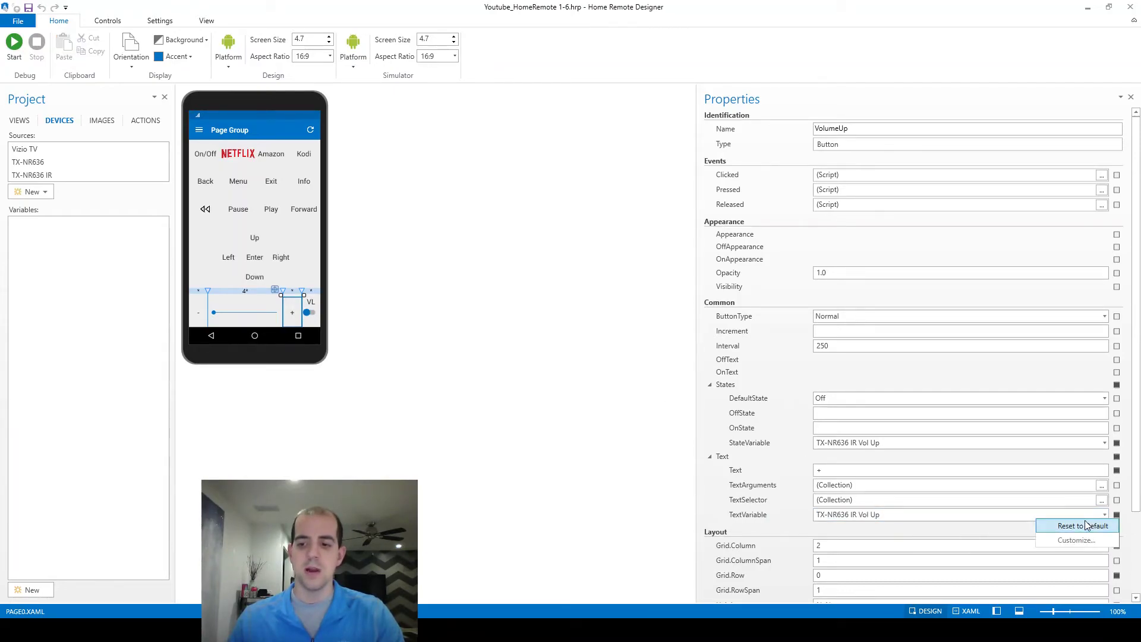
pyautogui.click(1093, 523)
pyautogui.click(820, 445)
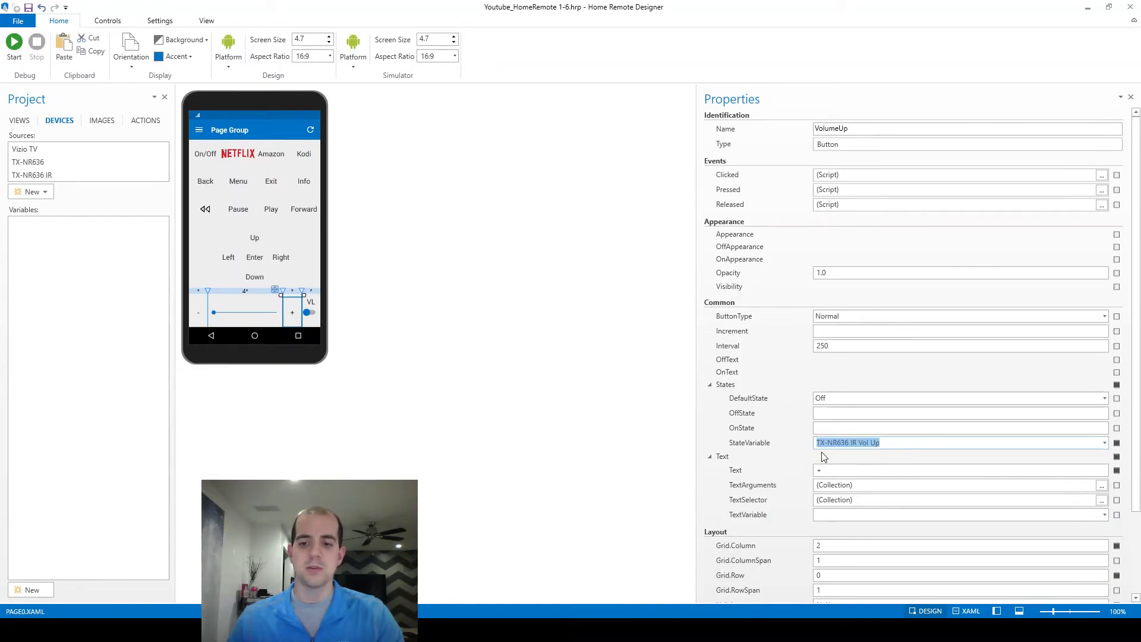
pyautogui.click(710, 456)
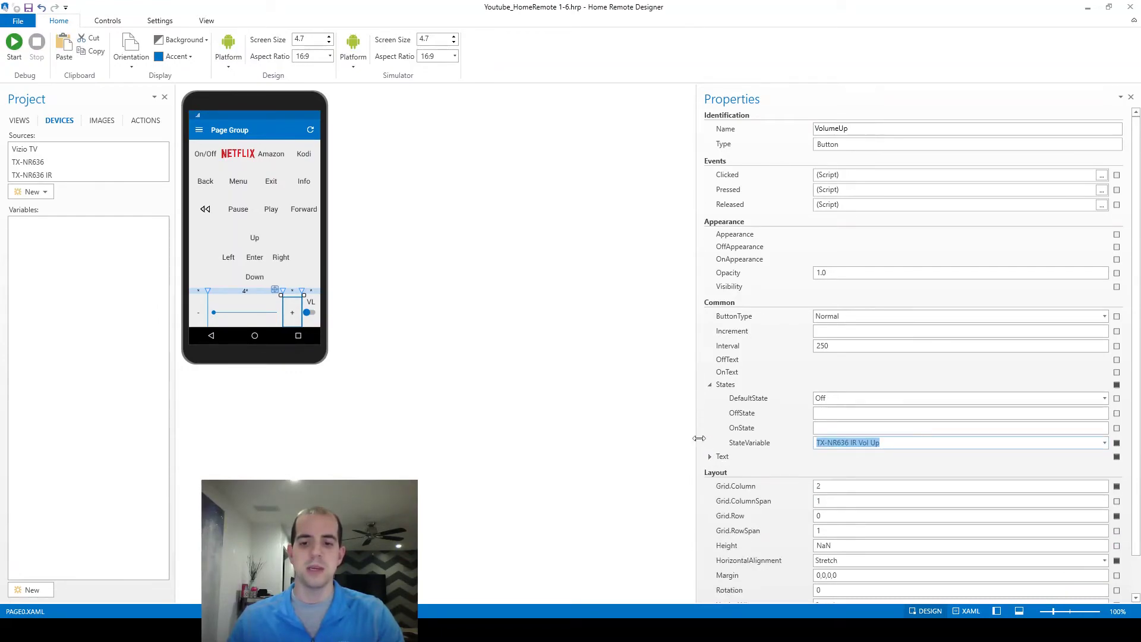
pyautogui.click(14, 43)
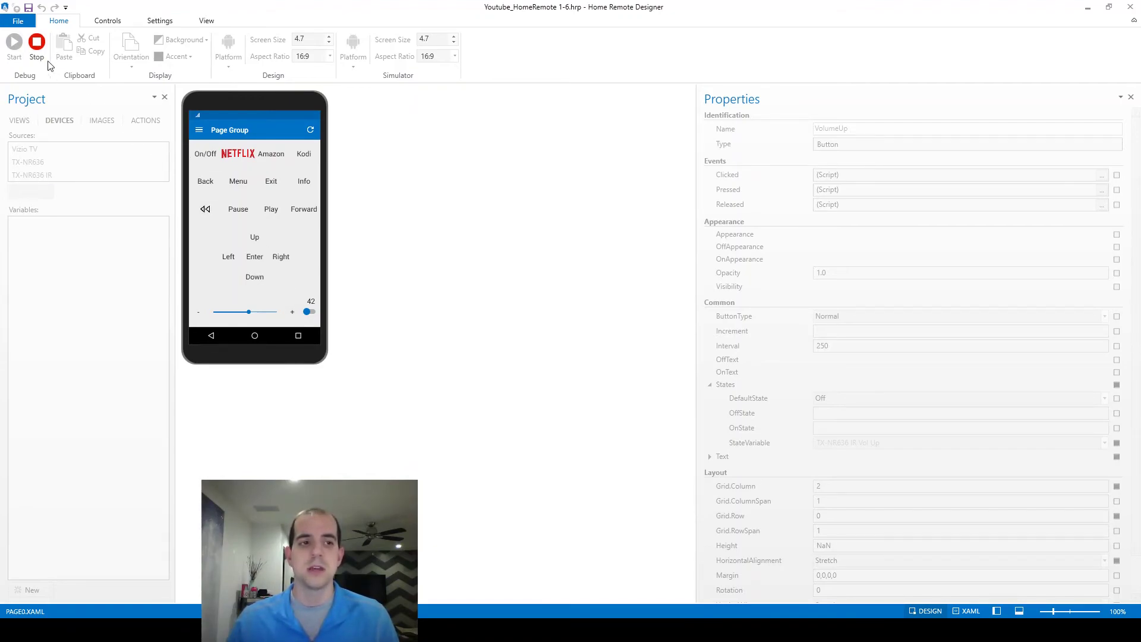
pyautogui.click(37, 46)
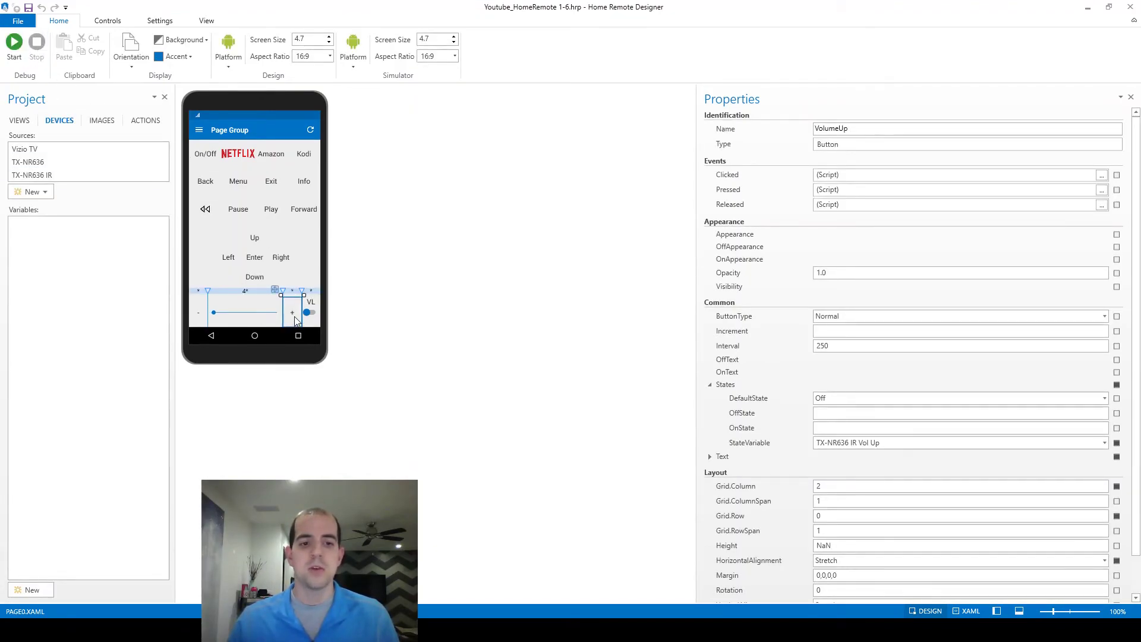
# Set the VolumeUp button's HorizontalAlignment and VerticalAlignment to Center, comparing against the volume-down button.
pyautogui.click(297, 321)
pyautogui.scroll(-2, 1069, 476)
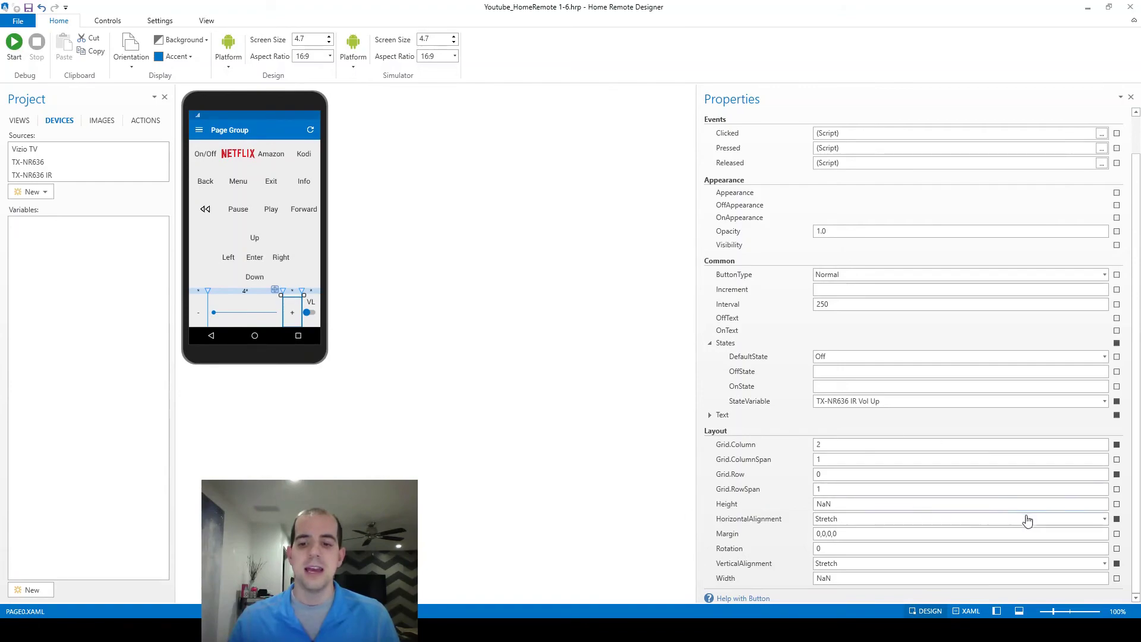
pyautogui.click(1104, 518)
pyautogui.click(865, 547)
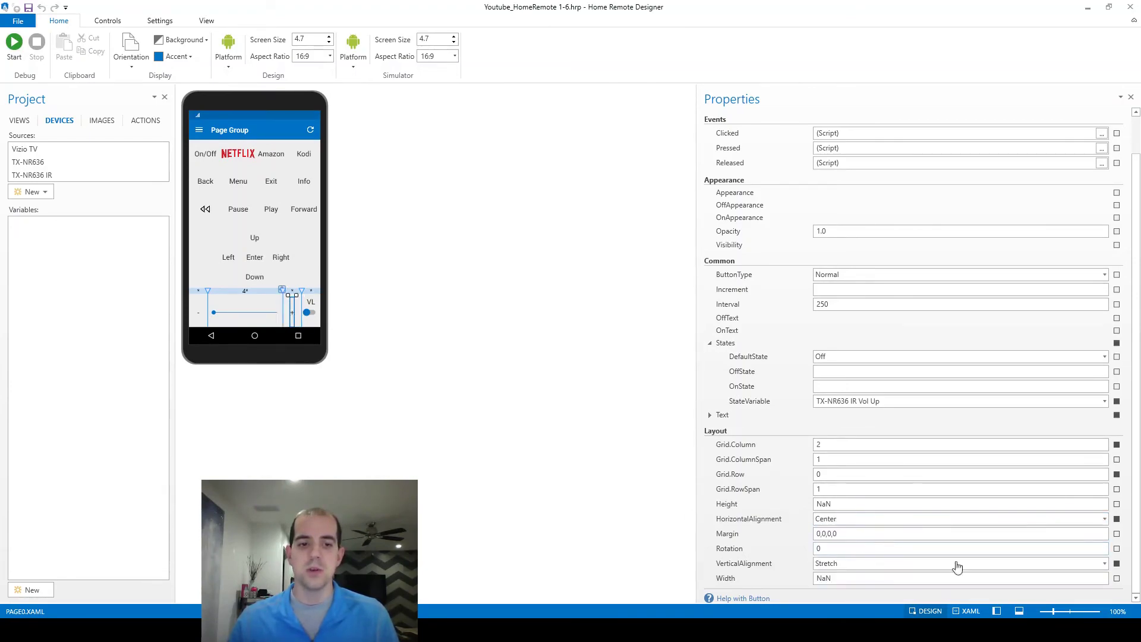
pyautogui.click(1104, 569)
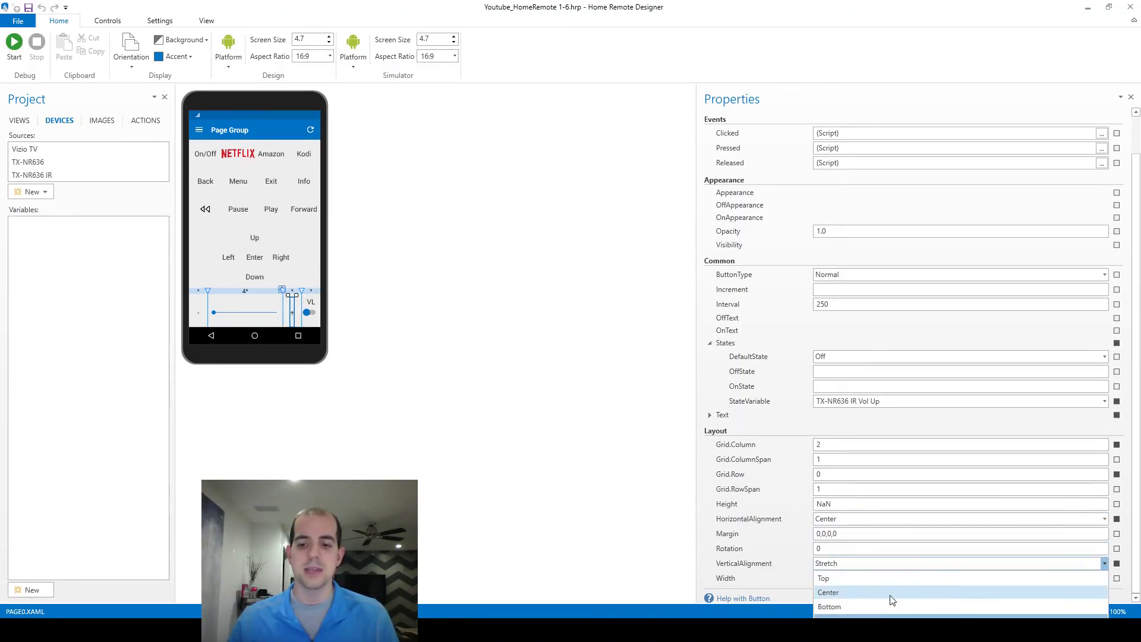
pyautogui.click(892, 596)
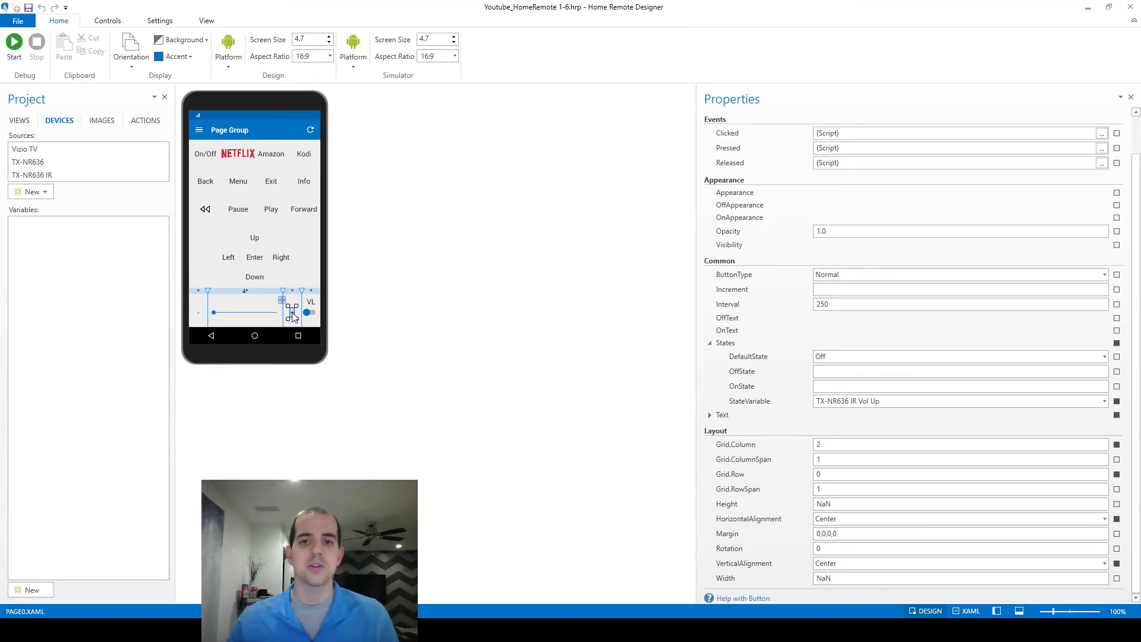
pyautogui.click(196, 313)
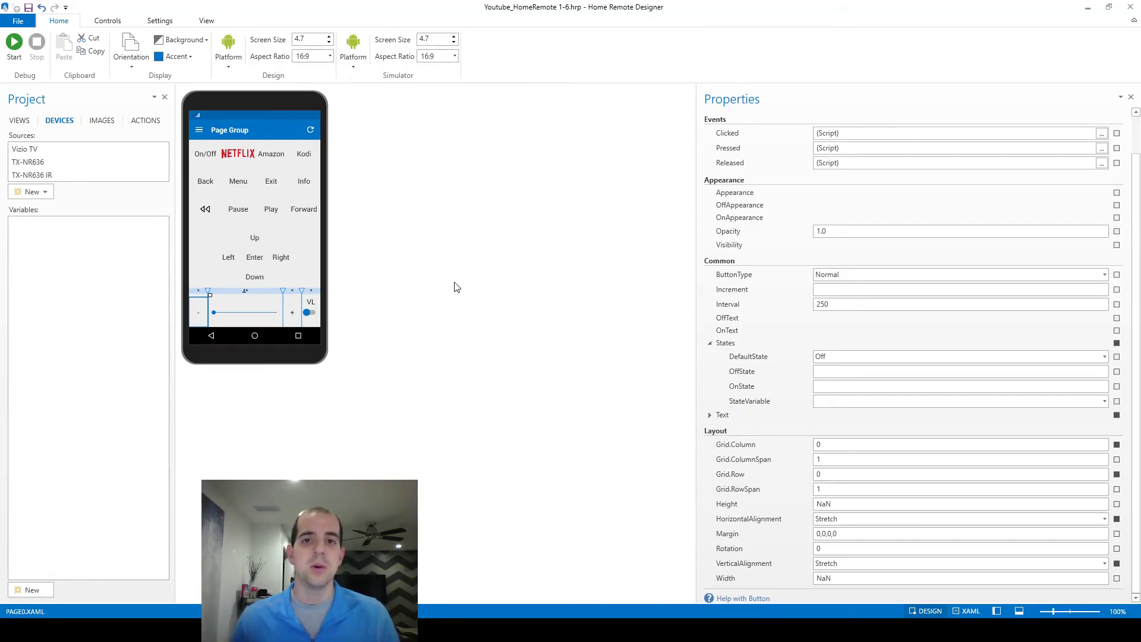
pyautogui.click(292, 313)
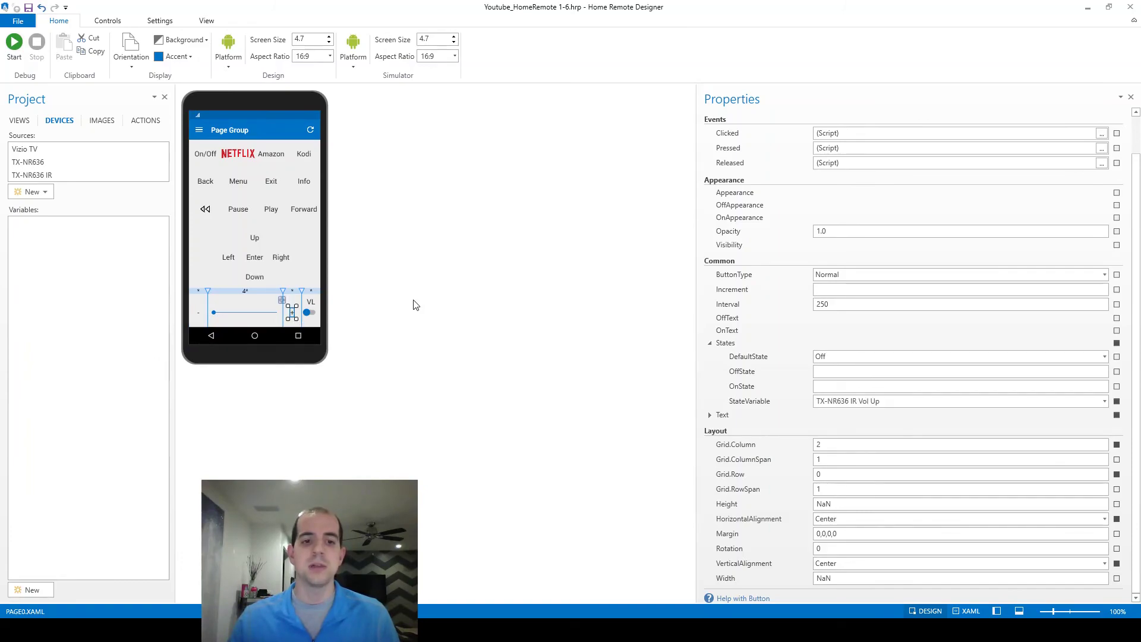